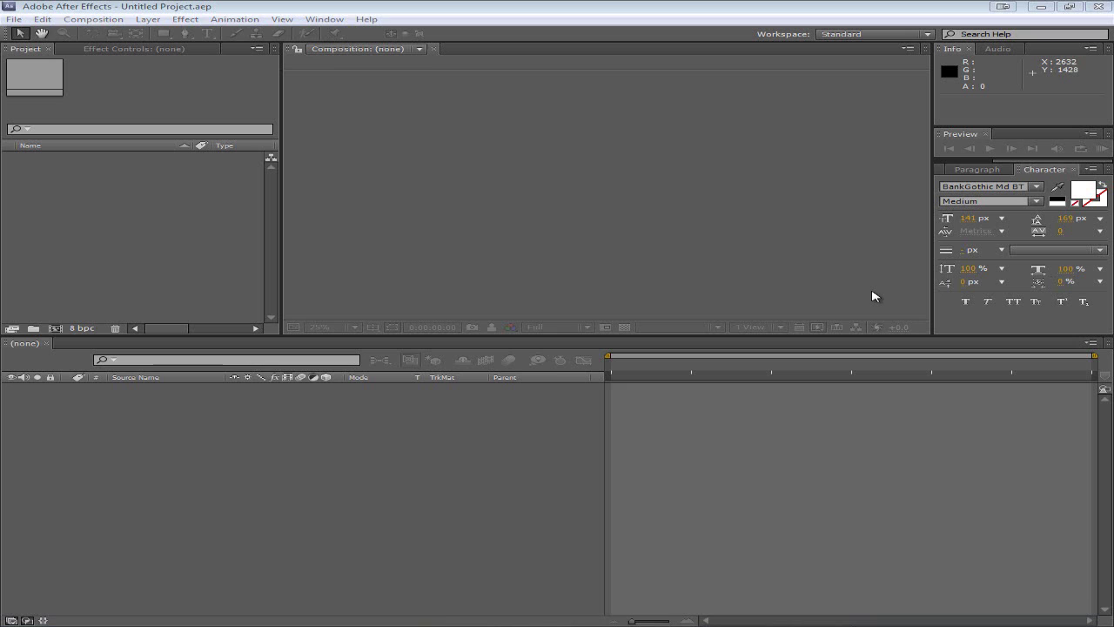
Start a new composition and name it Text.
click(573, 8)
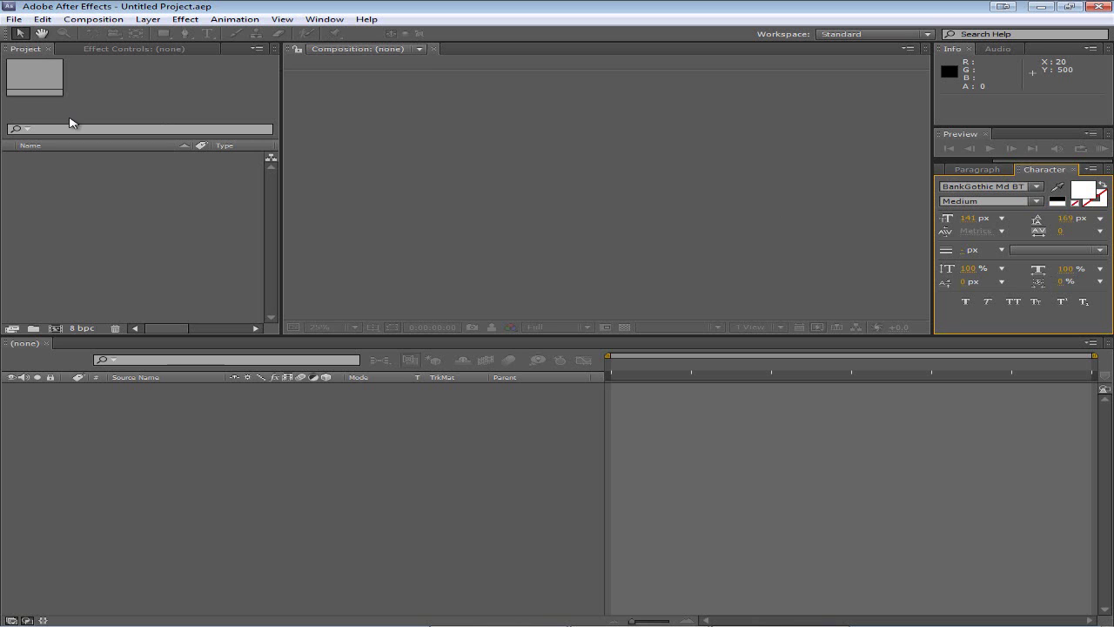
click(14, 21)
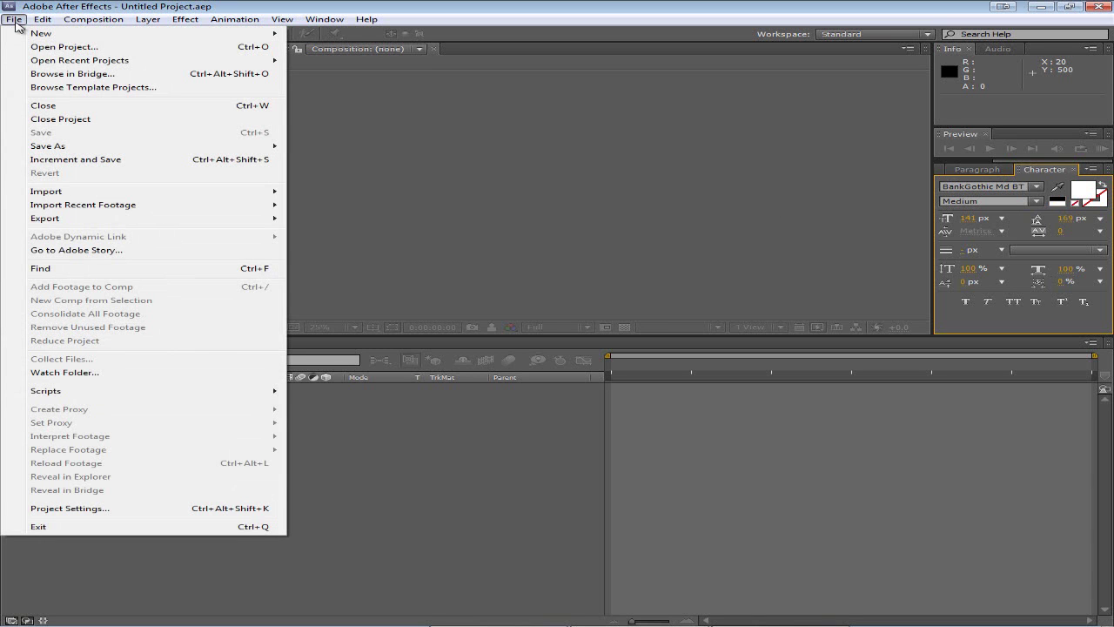
mouse_move(70, 21)
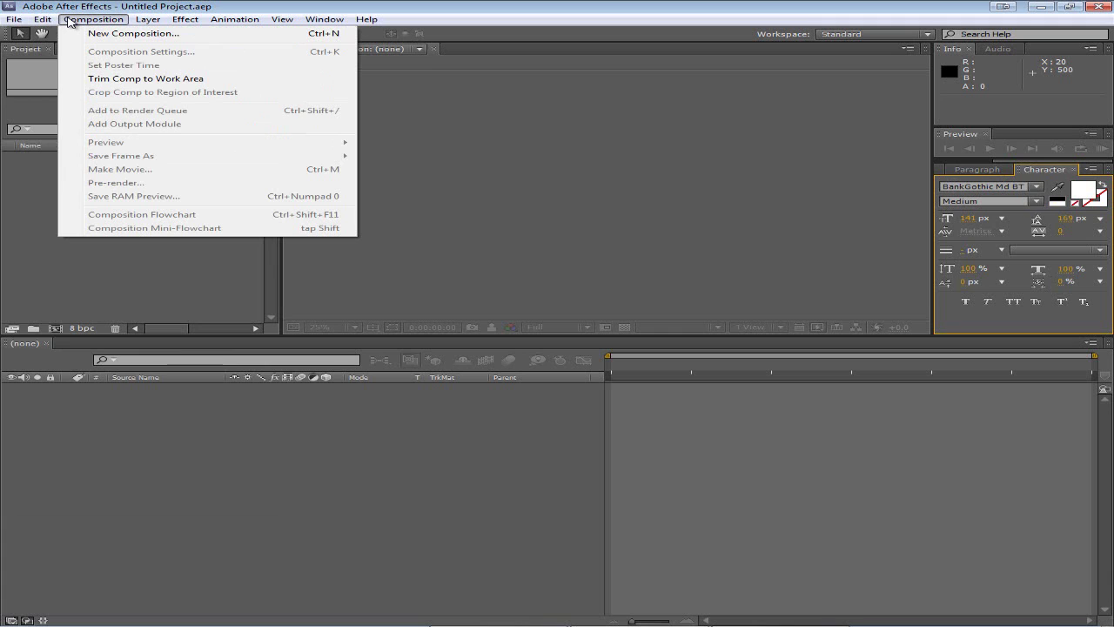
click(113, 35)
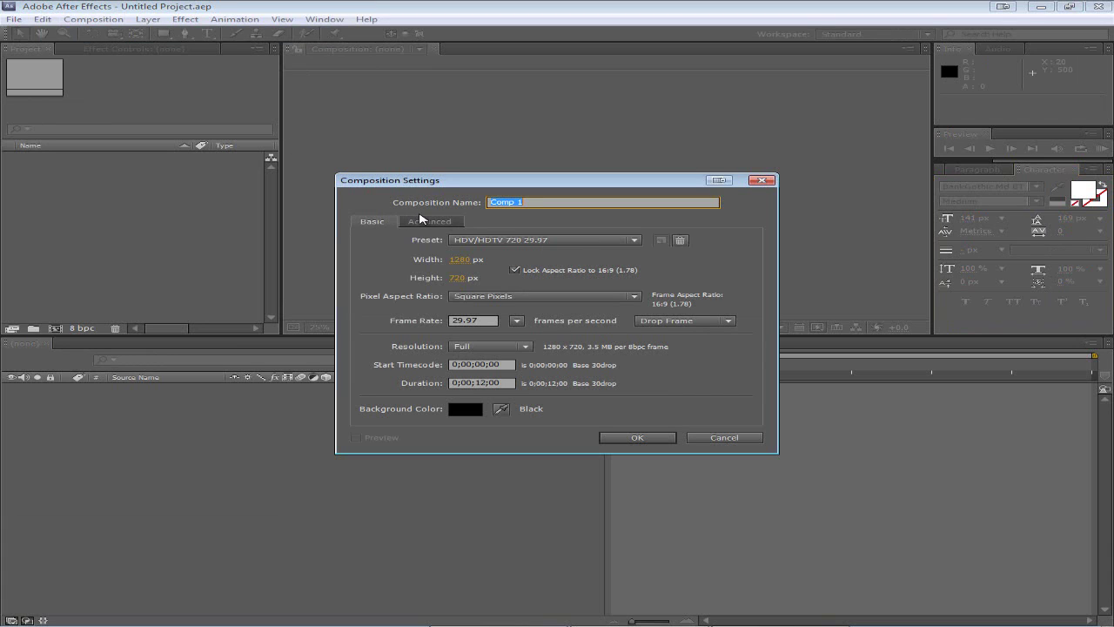
text(Text)
Keep the HDV/HDTV 720 29.97 preset with a 12-second duration and create the composition.
click(583, 242)
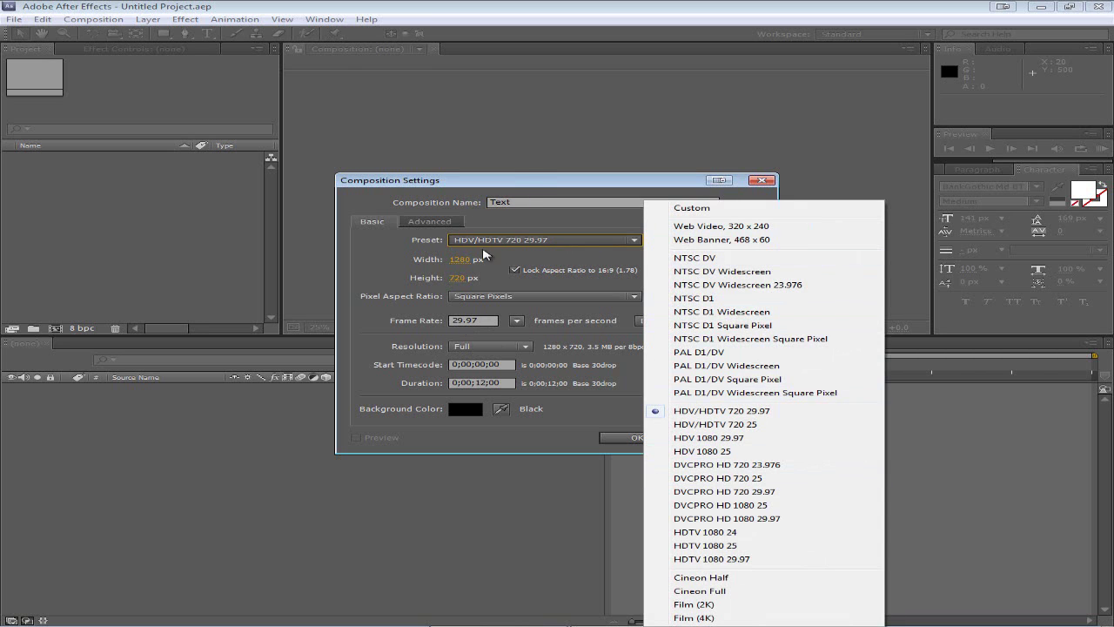
drag(530, 186, 532, 155)
click(553, 211)
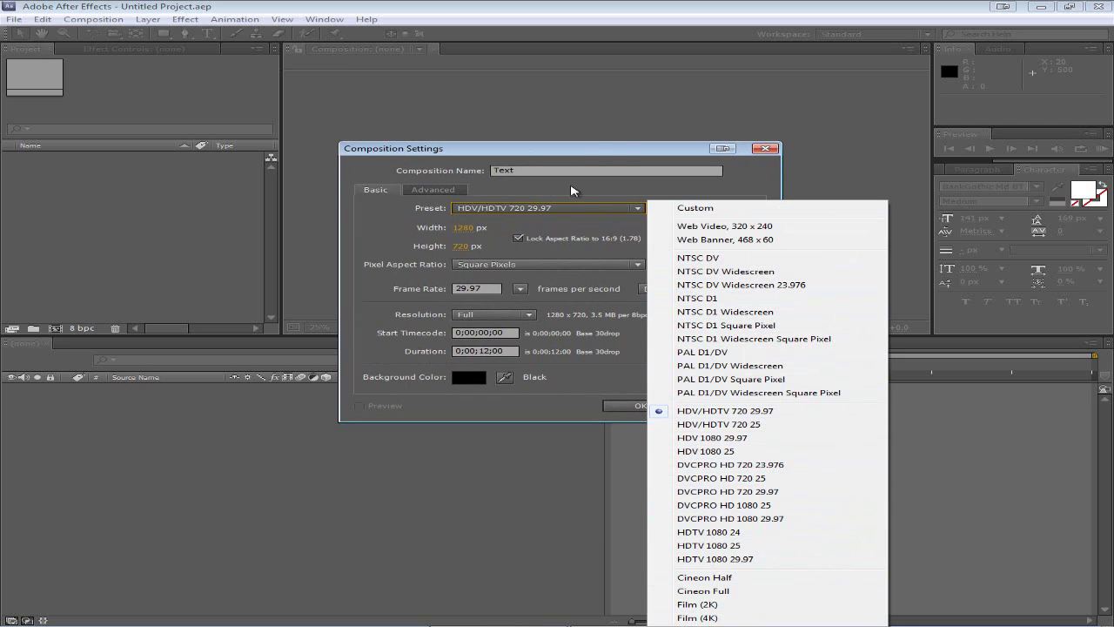
click(611, 155)
drag(611, 155, 585, 182)
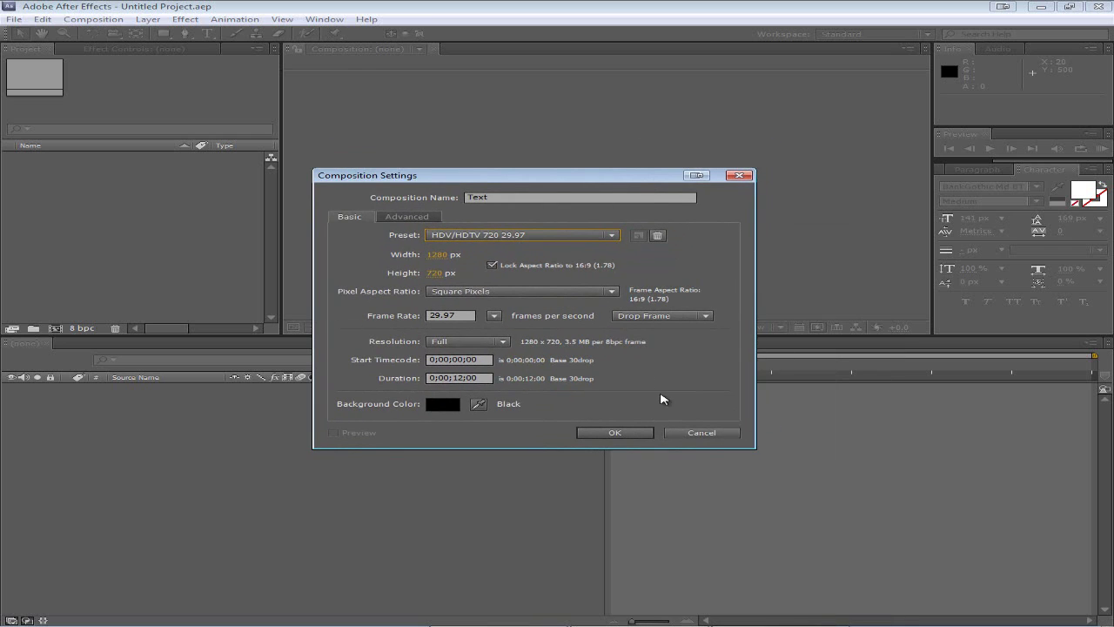
click(464, 377)
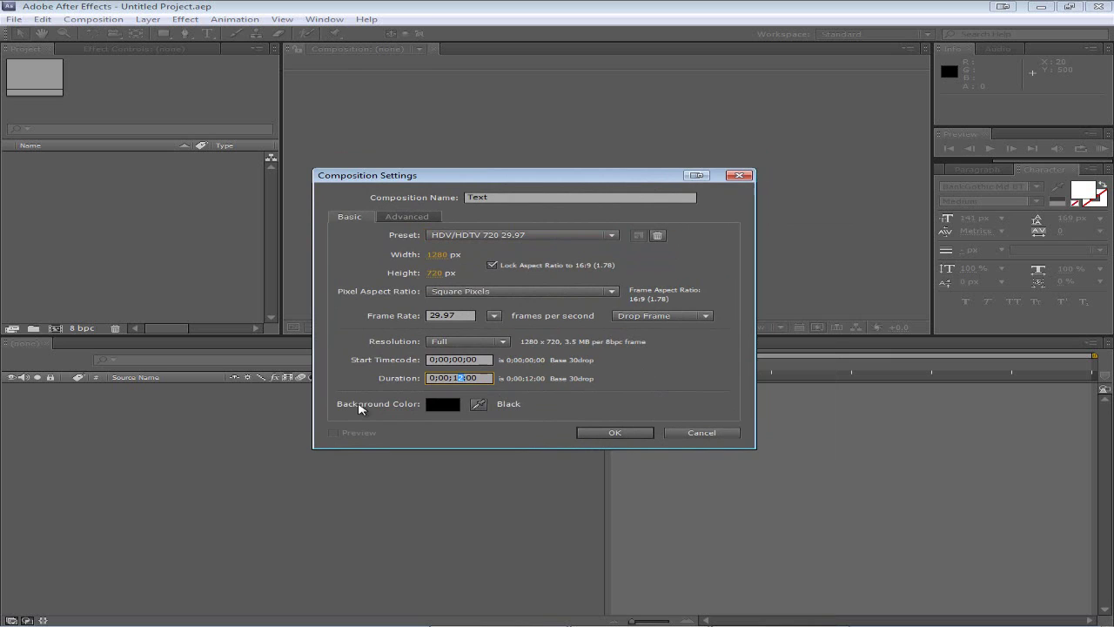
double_click(460, 316)
click(460, 315)
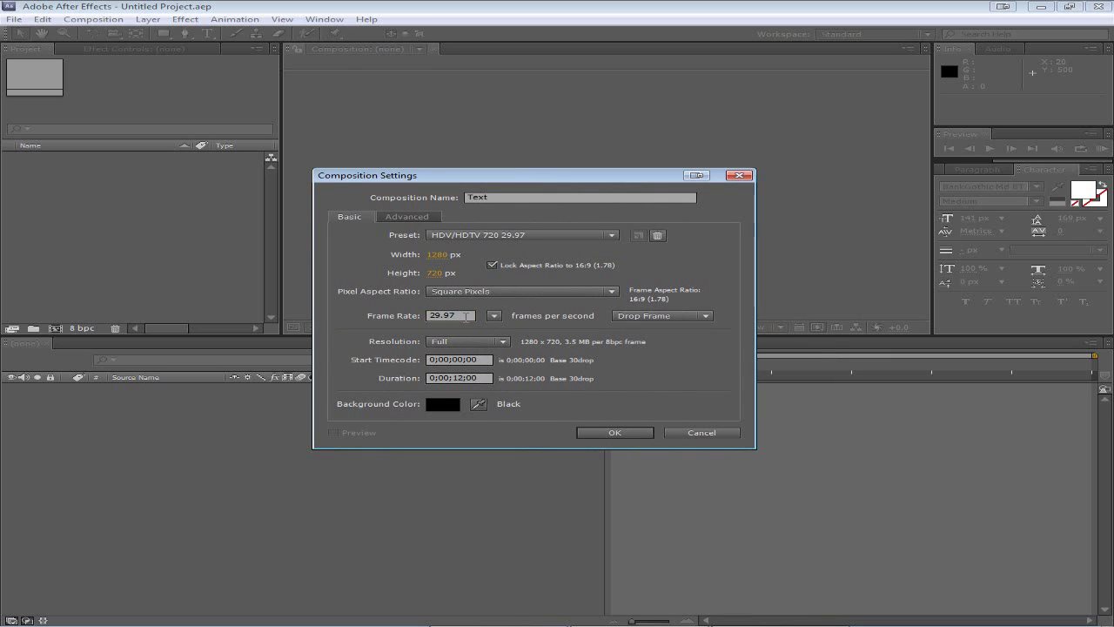
click(613, 433)
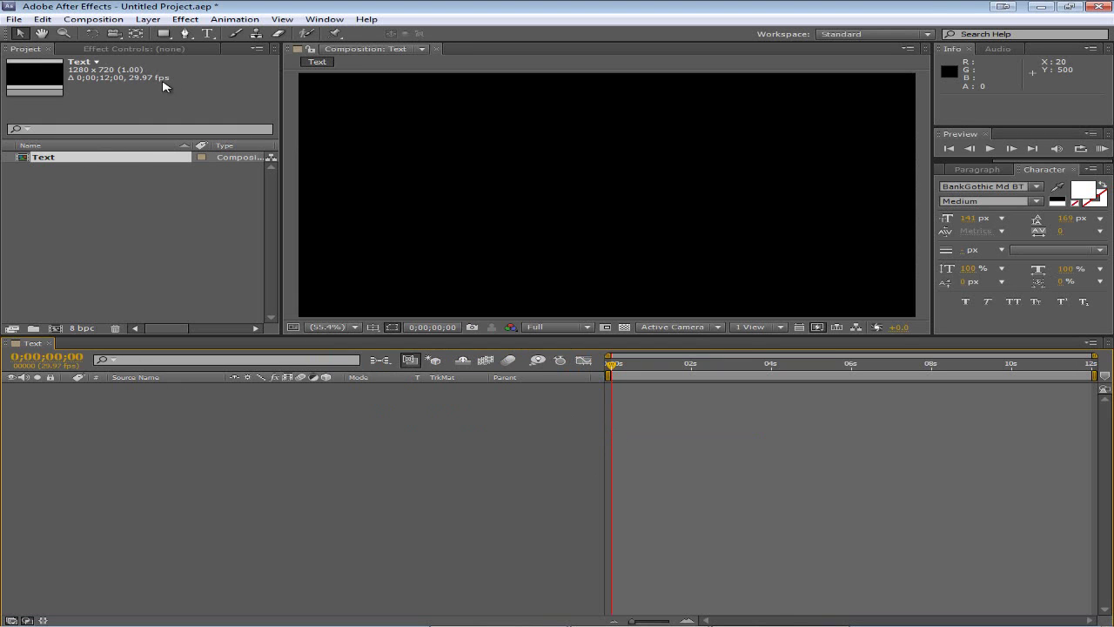
Choose the Type tool and fit the composition to the viewer.
click(216, 32)
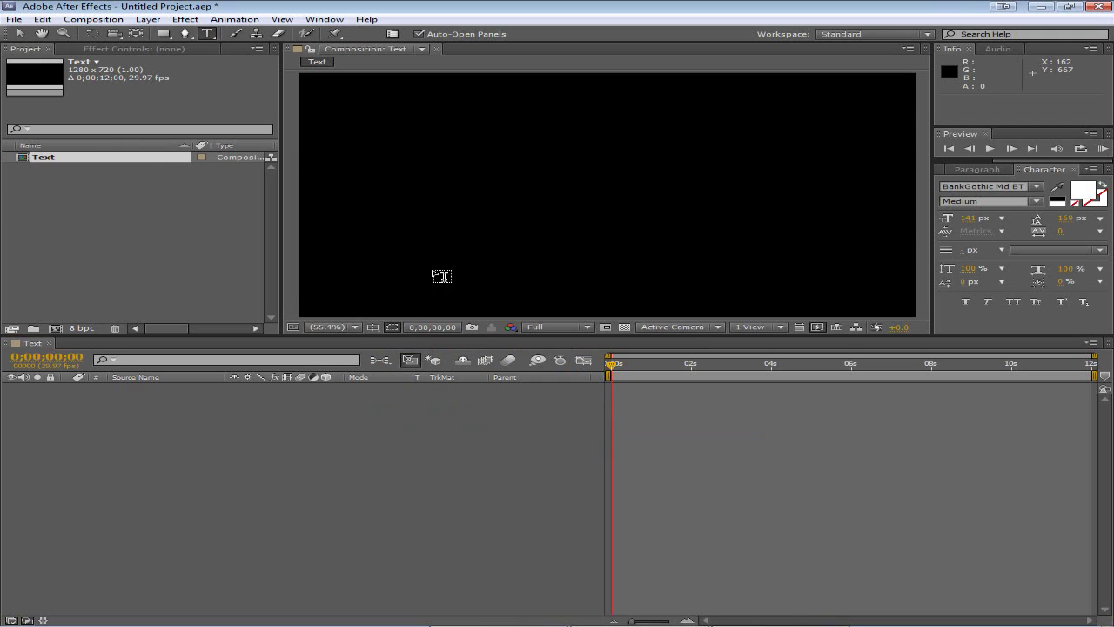
key(comma)
key(comma)
key(comma)
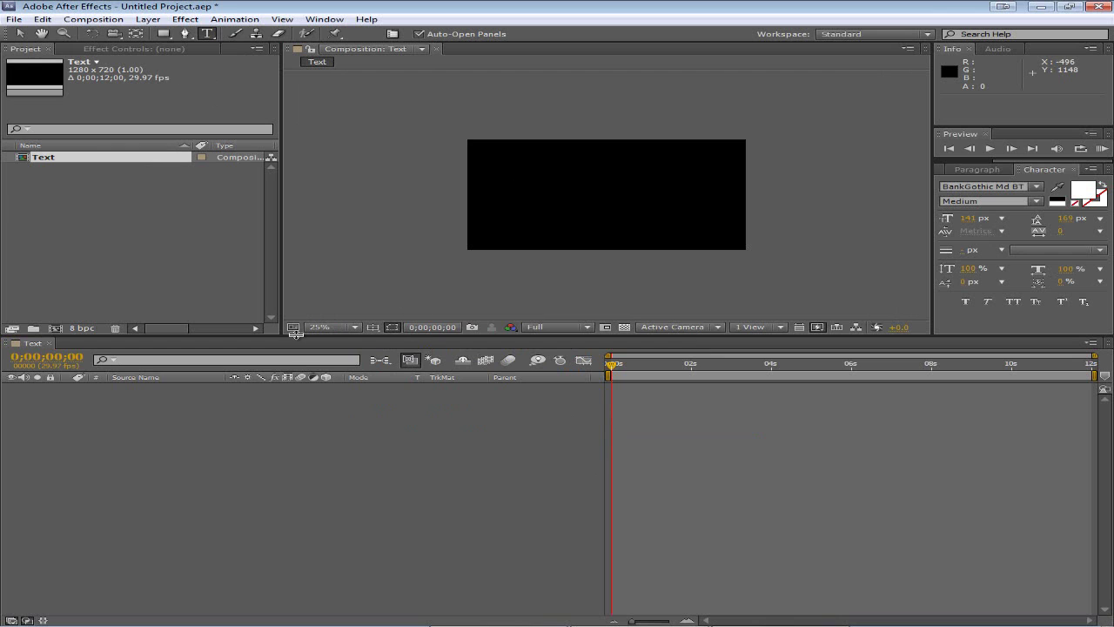
click(346, 329)
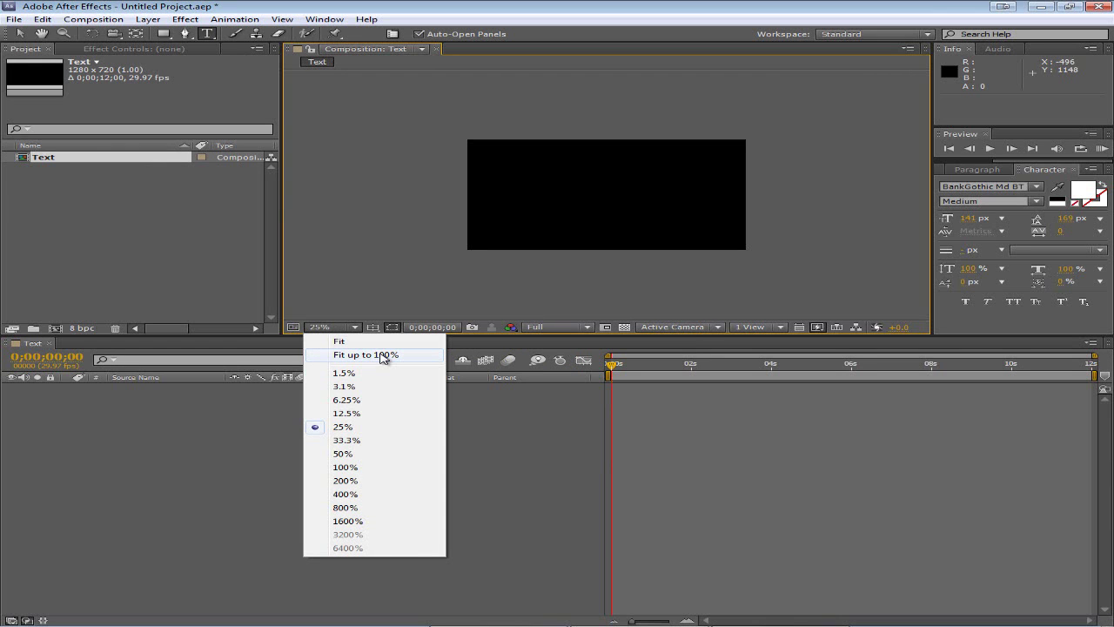
click(384, 355)
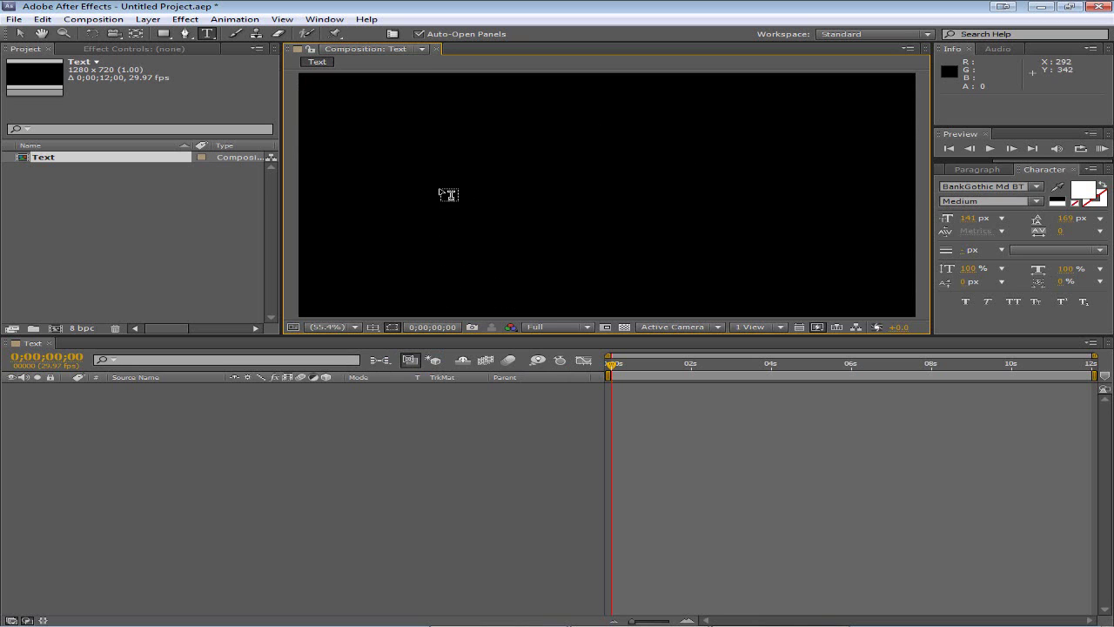
Add a 78 px text layer reading 'Hello my name is'.
click(463, 183)
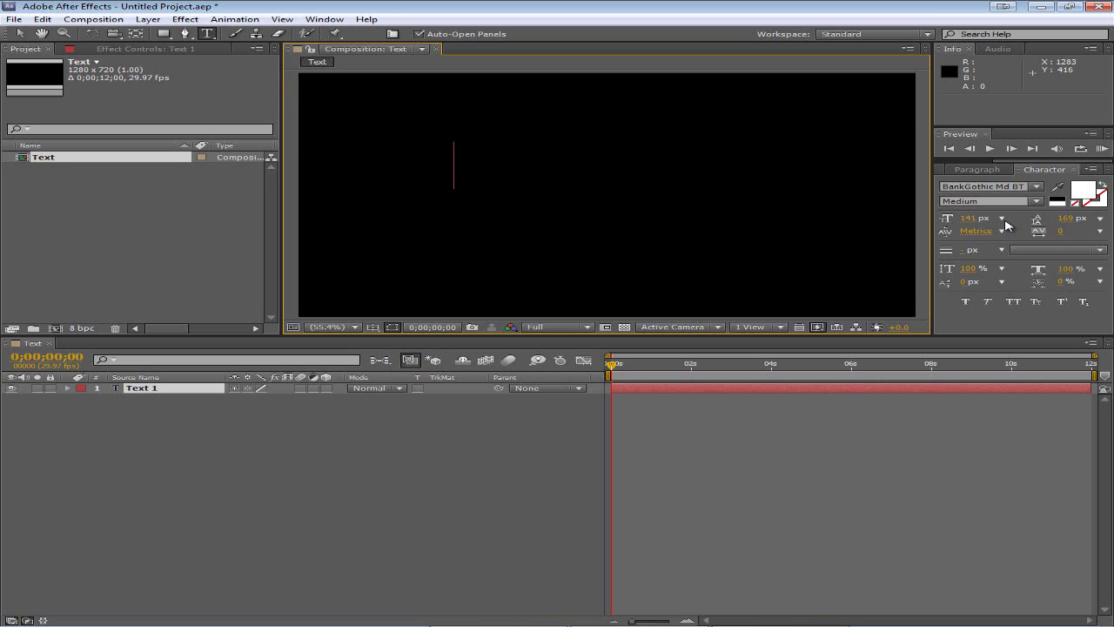
click(965, 222)
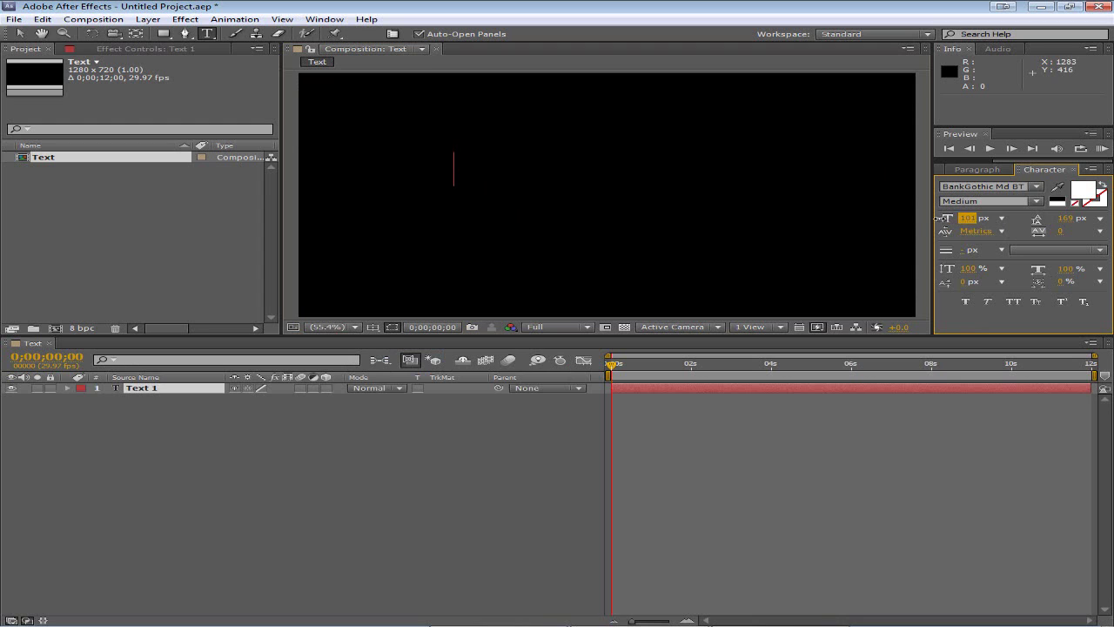
drag(939, 218, 911, 218)
click(454, 172)
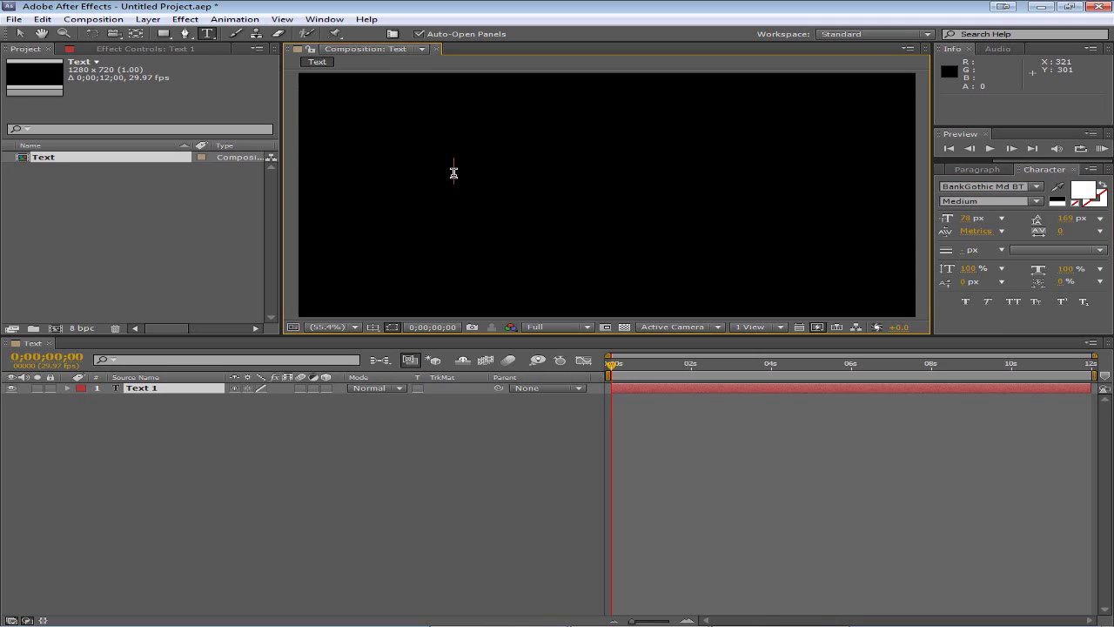
text(Hello)
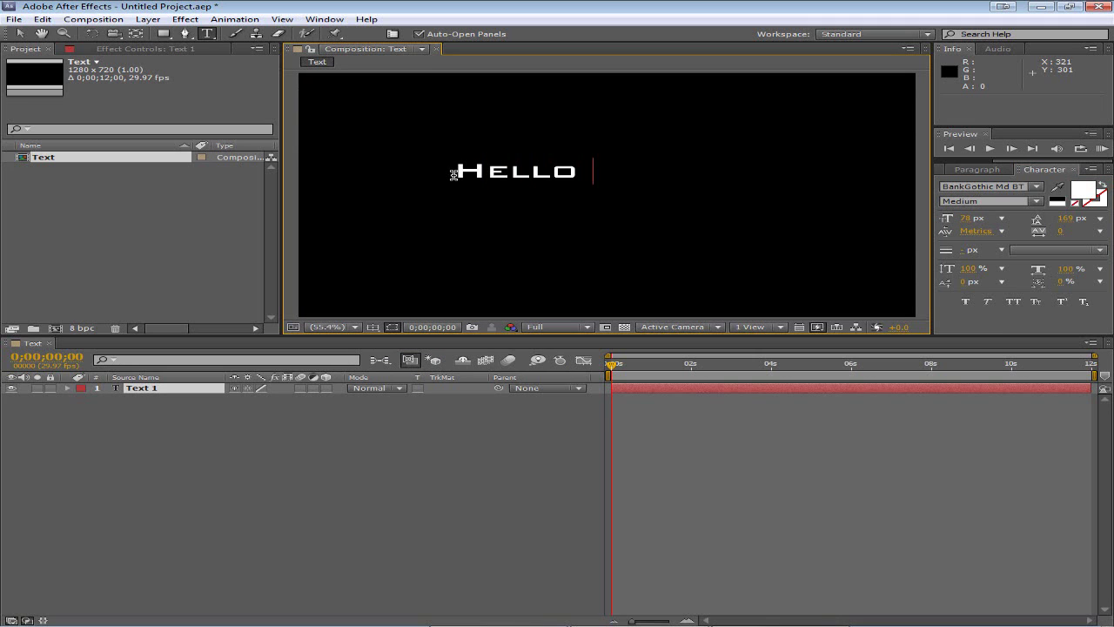
text( my an)
key(BackSpace)
key(BackSpace)
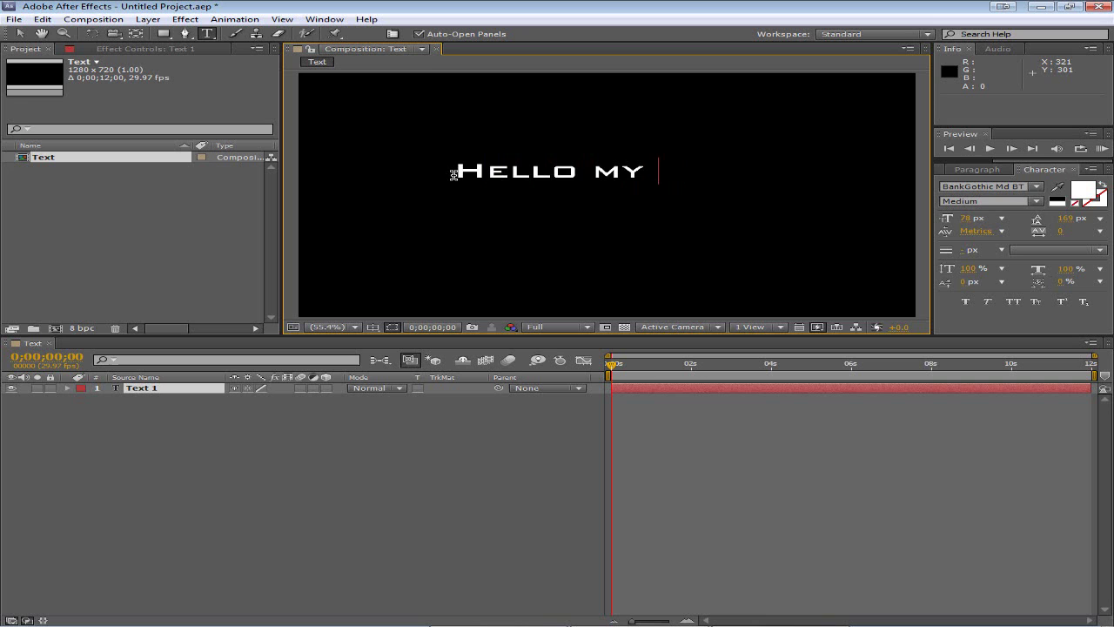
text(name is)
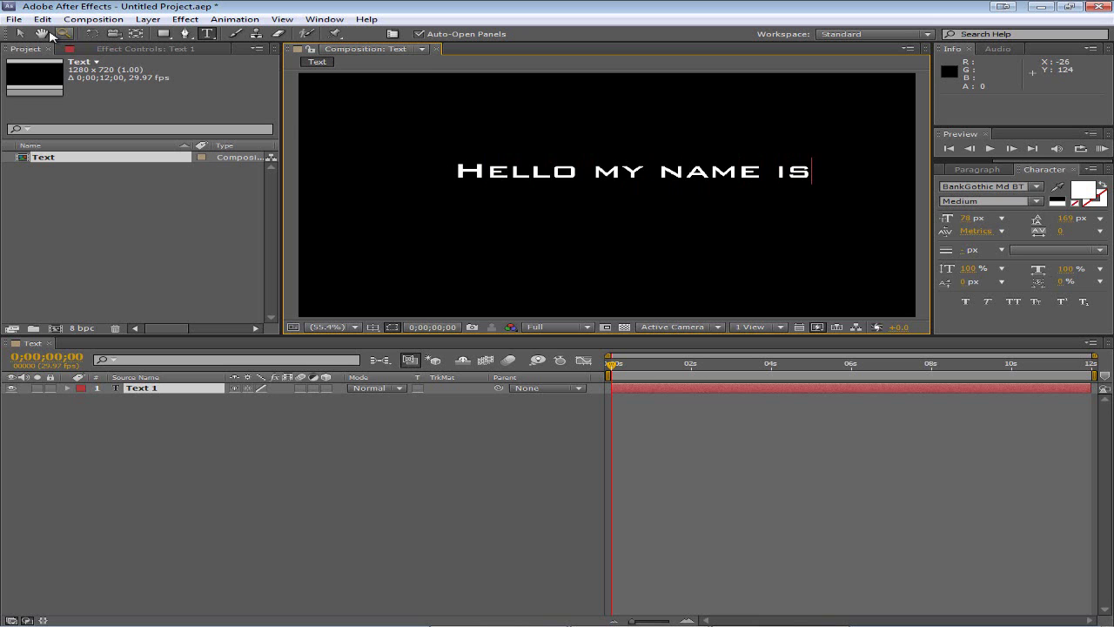
click(19, 33)
Drag 'Hello my name is' left and slightly up in the frame, then deselect it.
drag(604, 179, 457, 167)
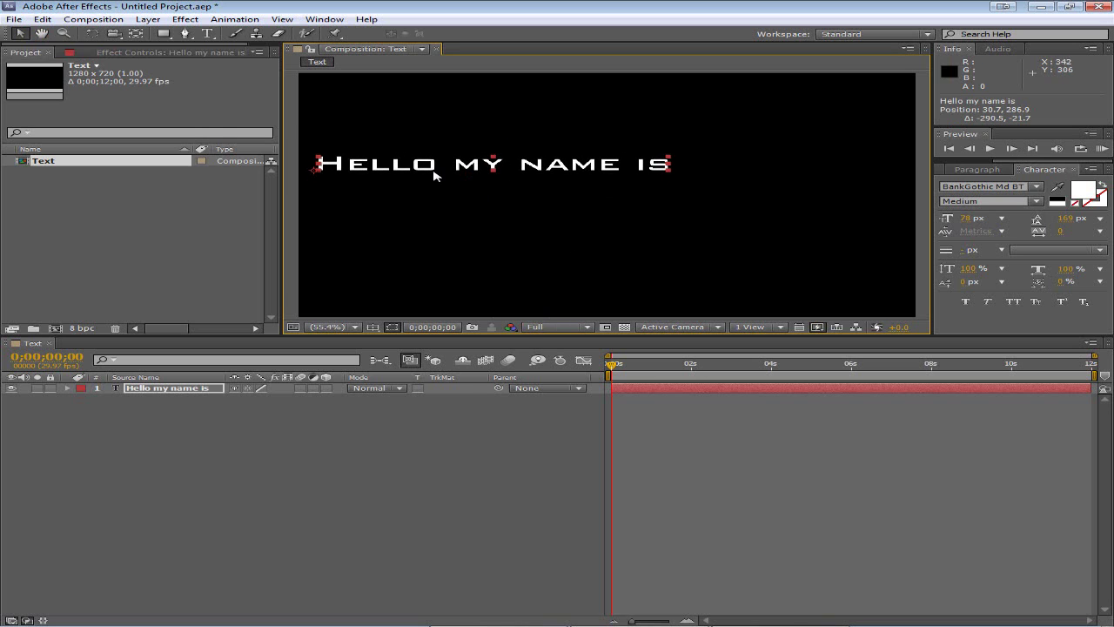
click(612, 156)
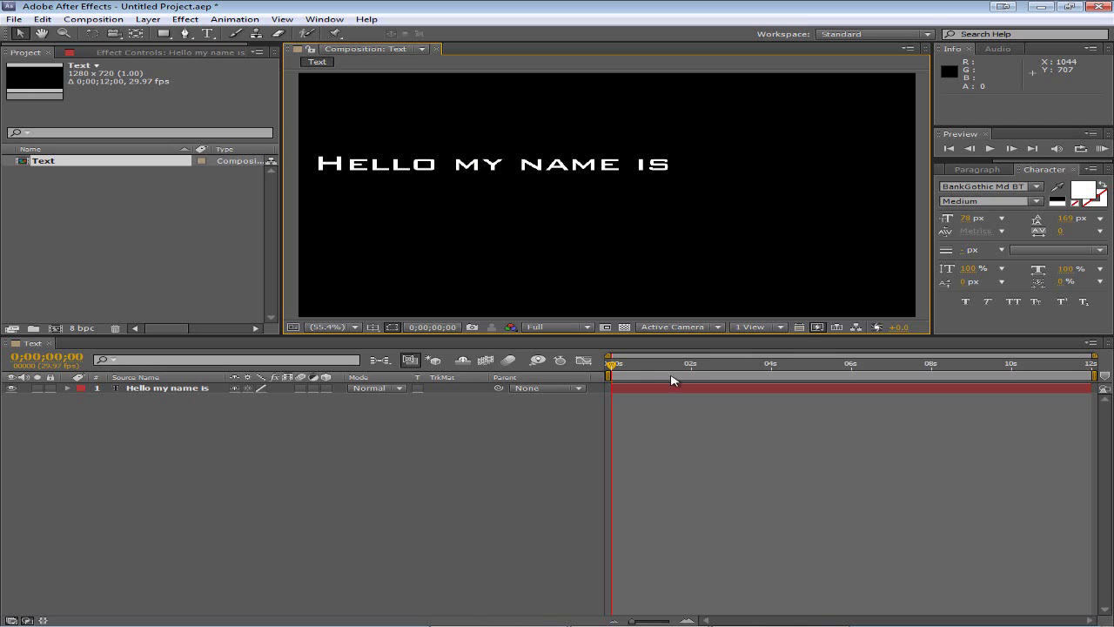
drag(611, 365, 353, 373)
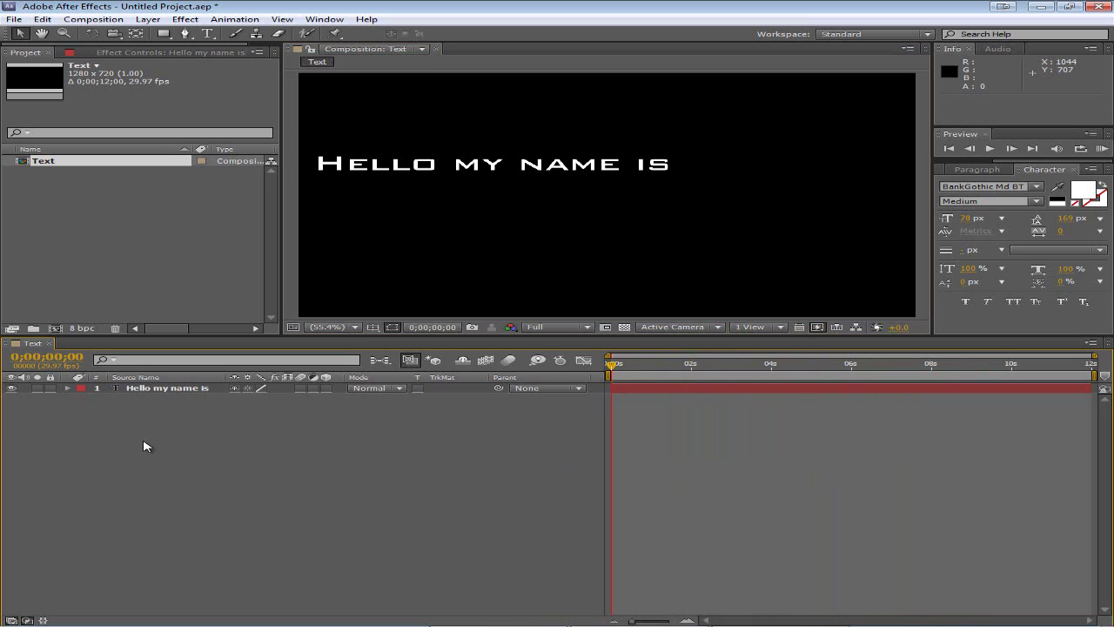
click(68, 389)
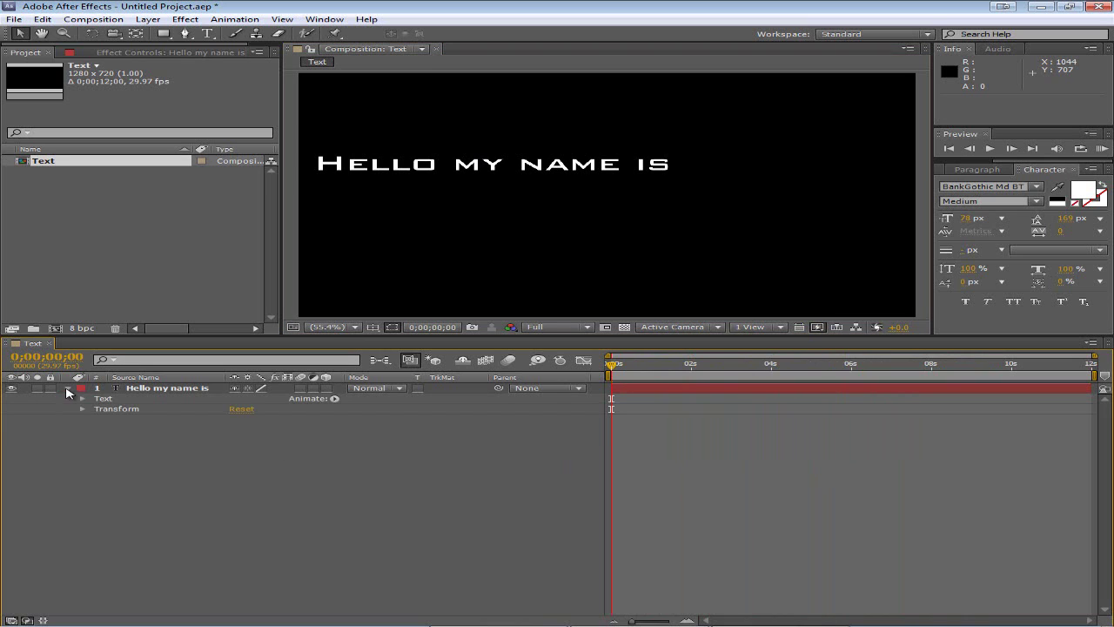
click(177, 388)
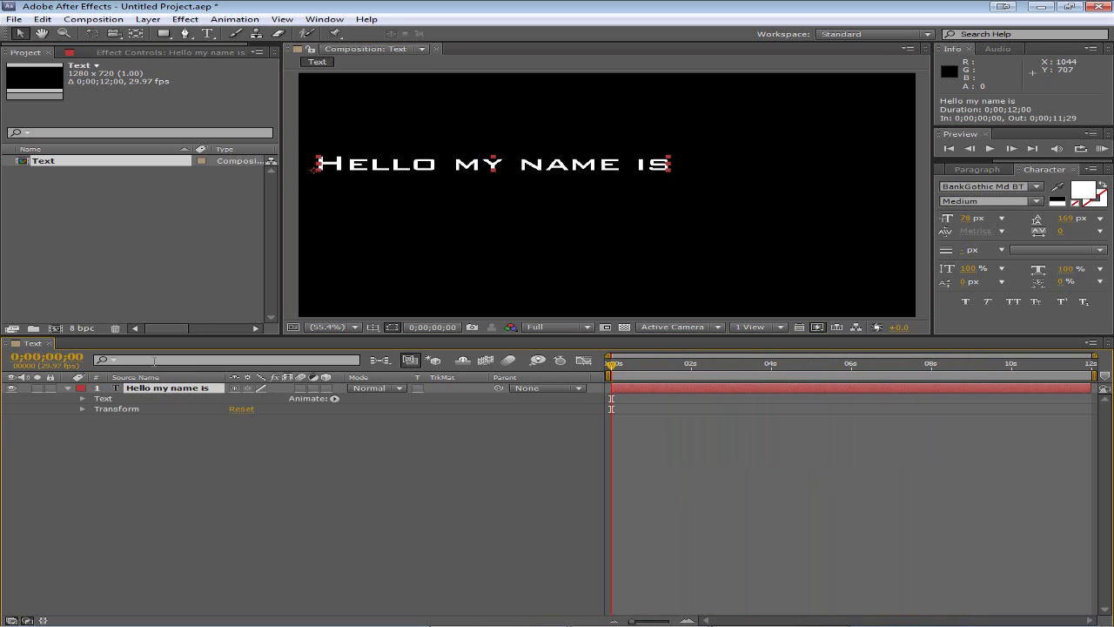
click(82, 409)
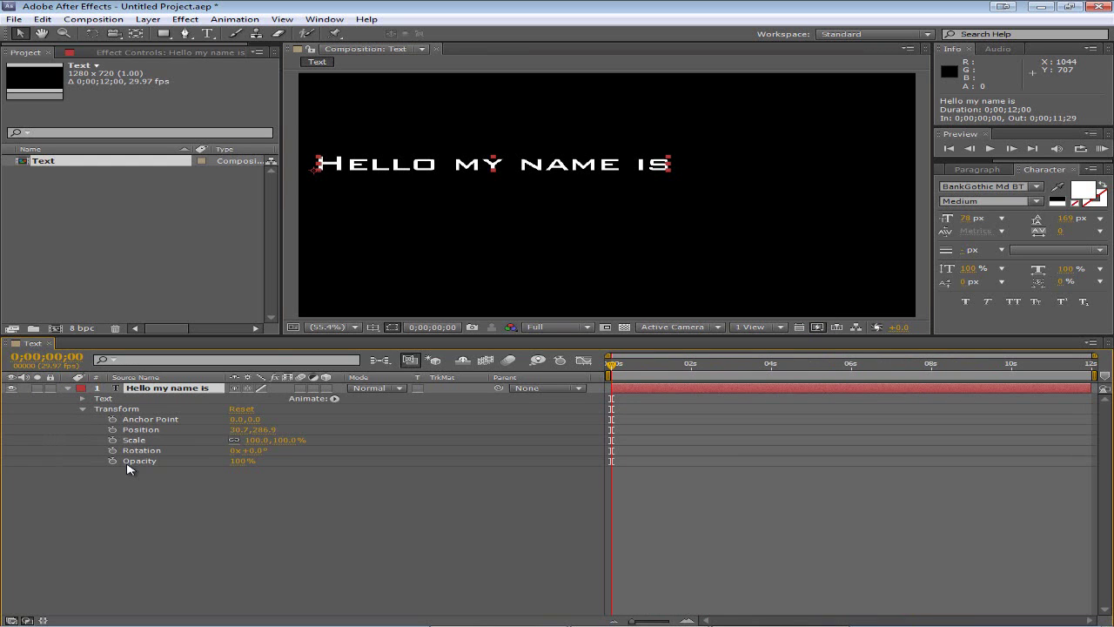
click(144, 423)
click(146, 431)
click(148, 443)
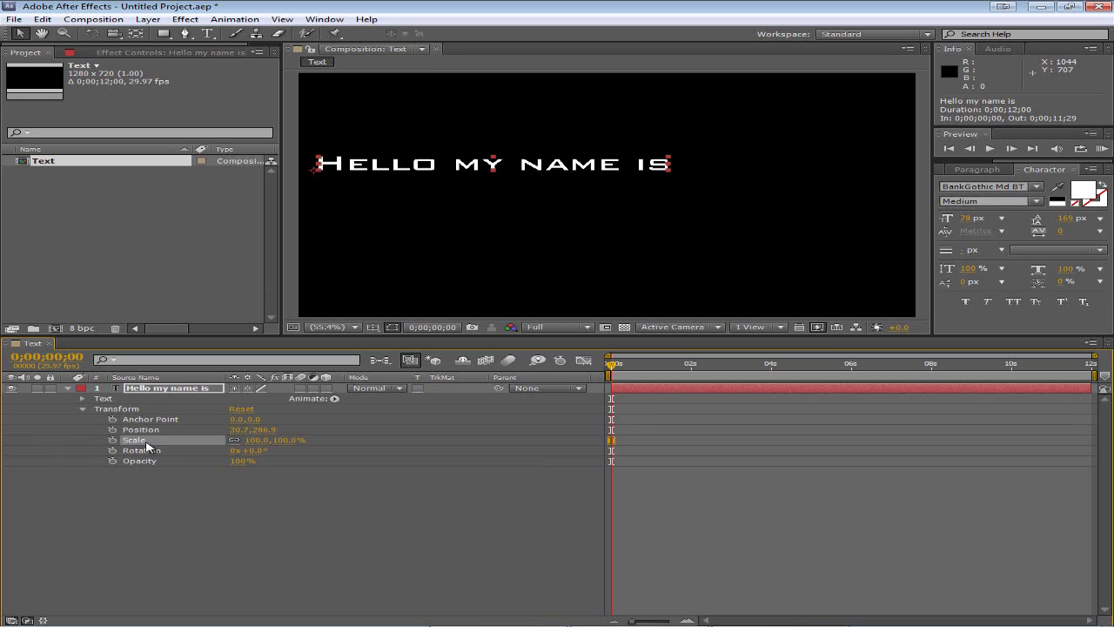
click(146, 451)
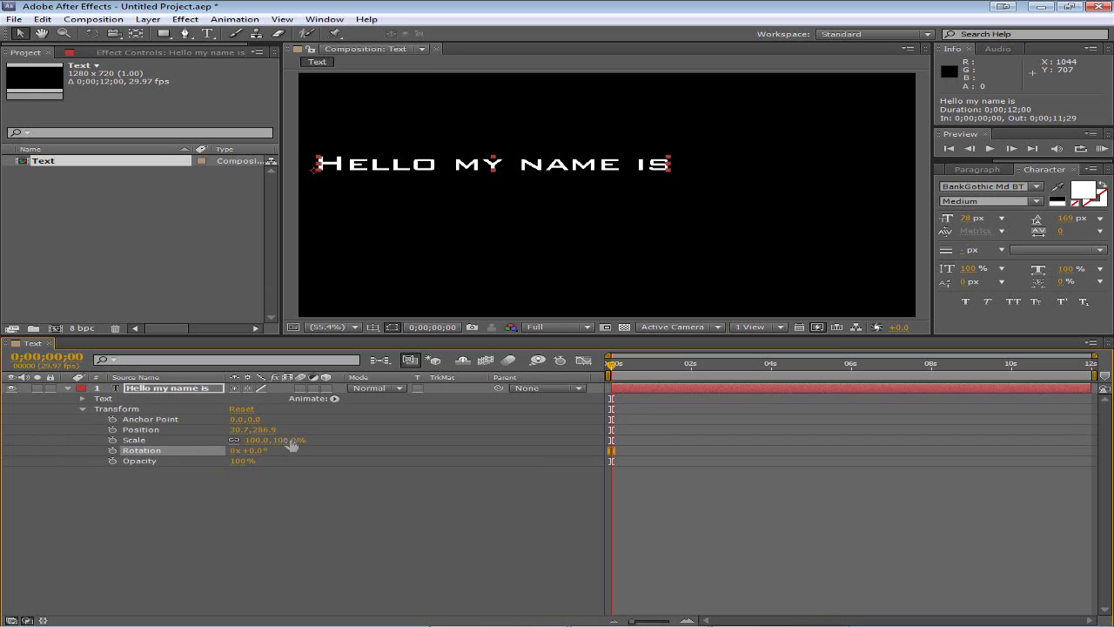
mouse_move(291, 444)
mouse_down()
mouse_move(275, 447)
mouse_move(299, 460)
mouse_up()
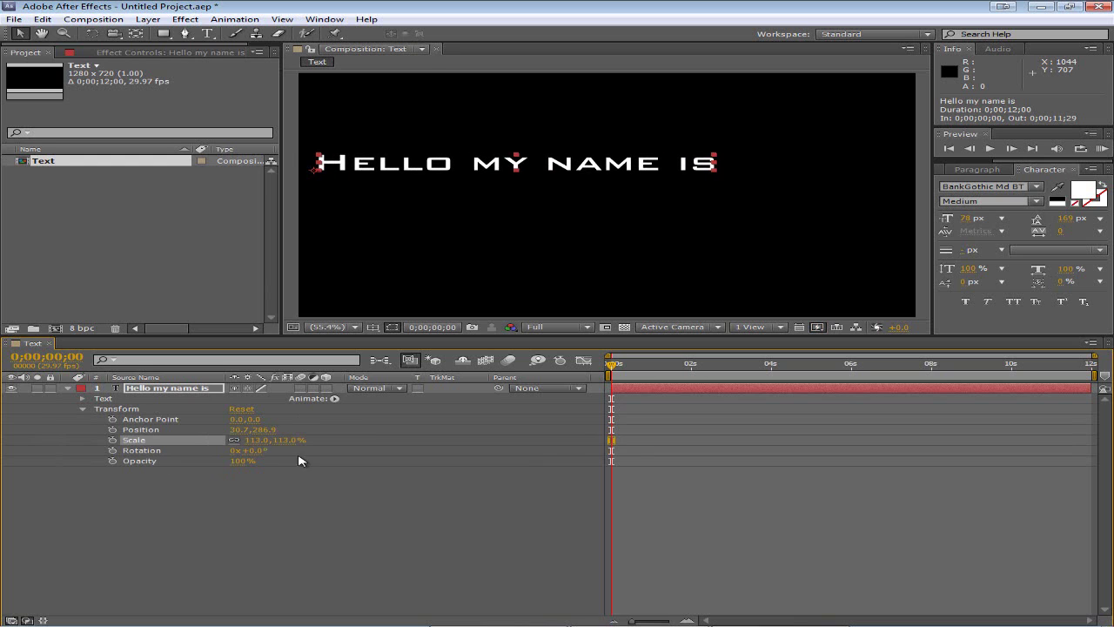
key(ctrl+z)
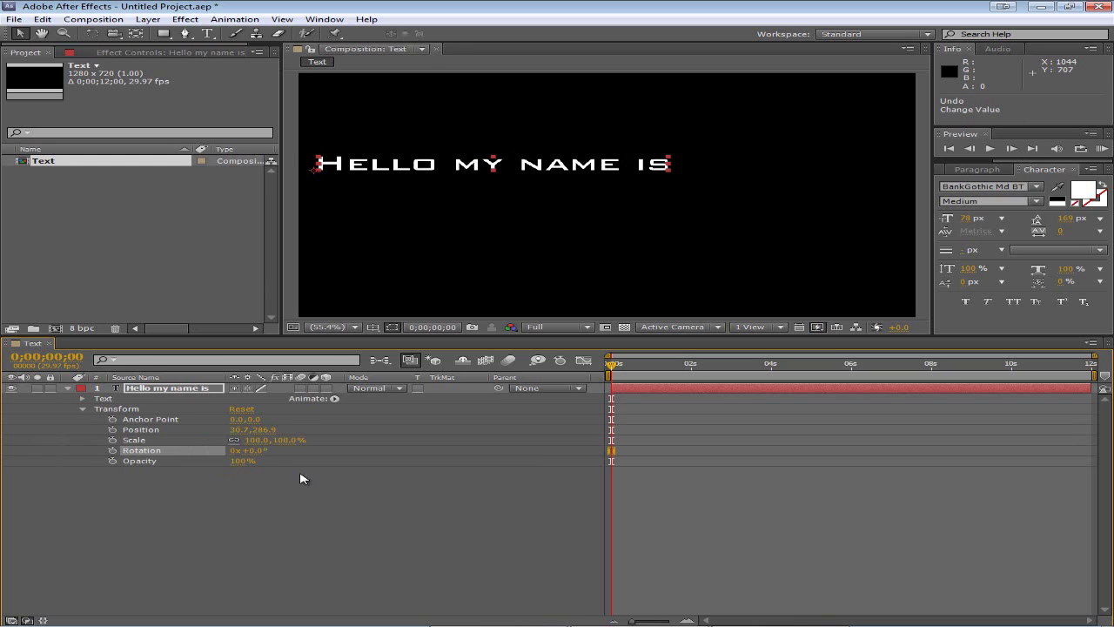
mouse_move(250, 451)
mouse_down()
mouse_move(363, 450)
mouse_move(229, 447)
mouse_up()
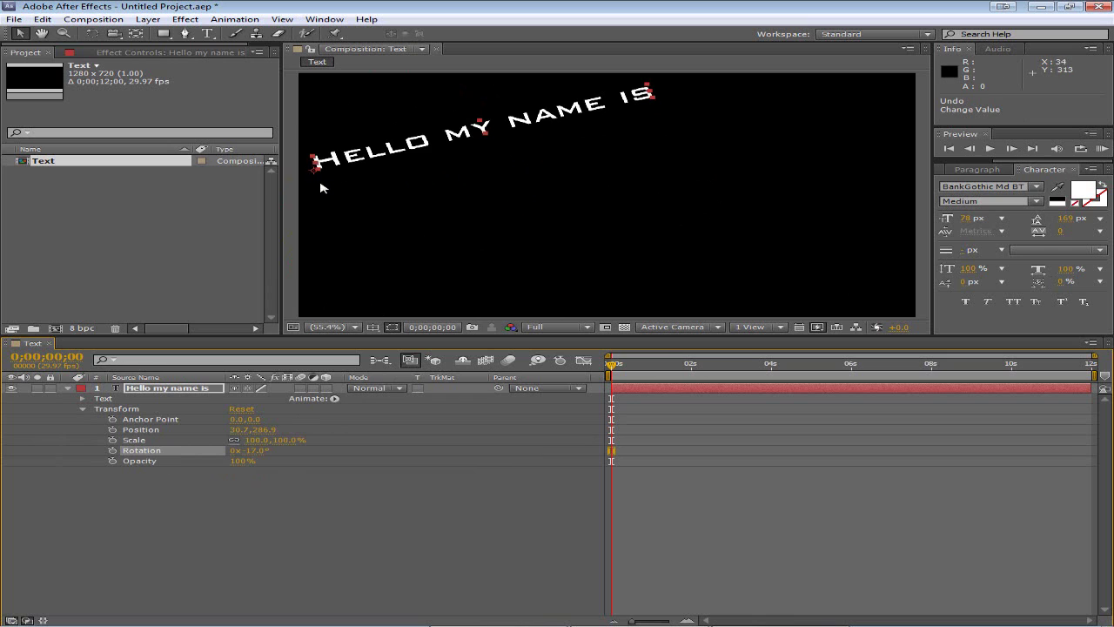
key(ctrl+z)
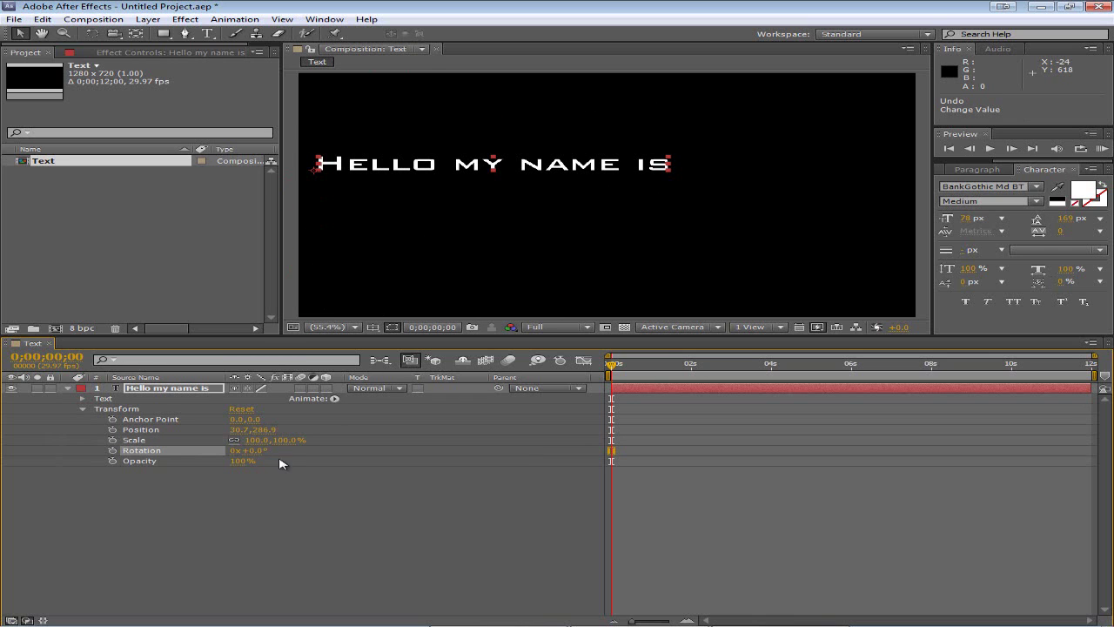
mouse_move(251, 421)
mouse_down()
mouse_move(288, 420)
mouse_move(231, 419)
mouse_move(244, 420)
mouse_up()
Keyframe Opacity from 0% at frame 0 to 100% at 0;00;00;18, then preview the fade.
click(144, 461)
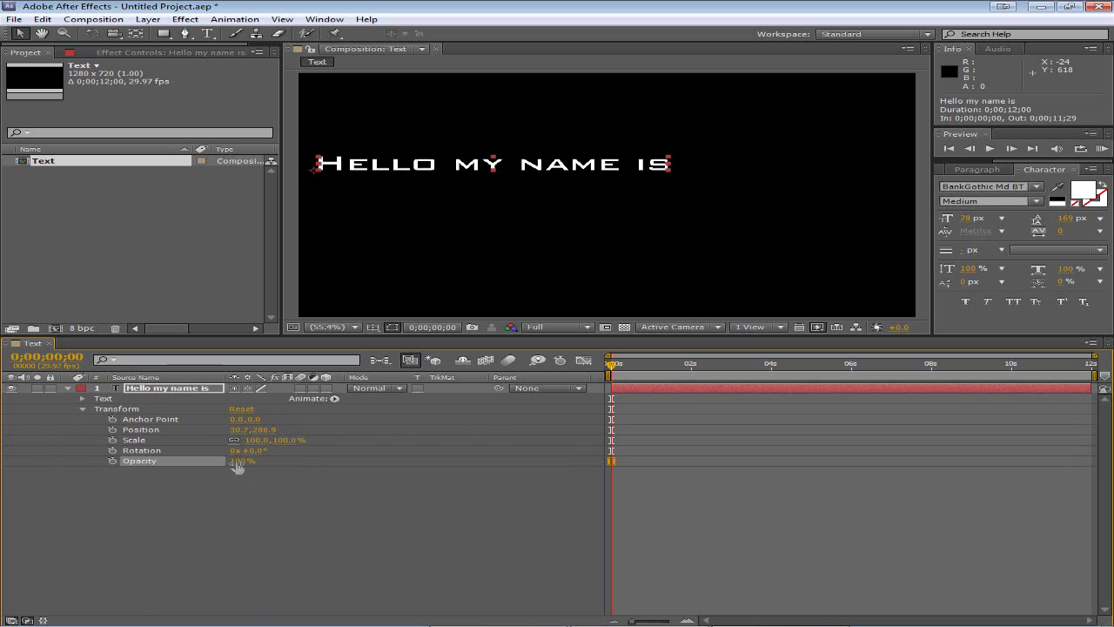
drag(237, 461, 165, 457)
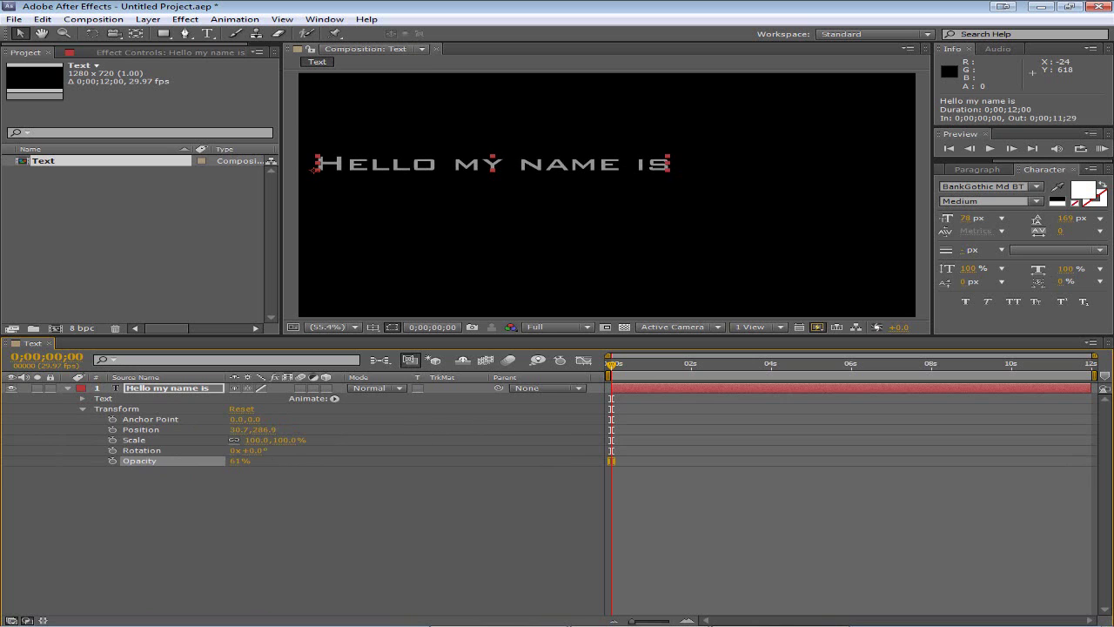
drag(240, 460, 273, 461)
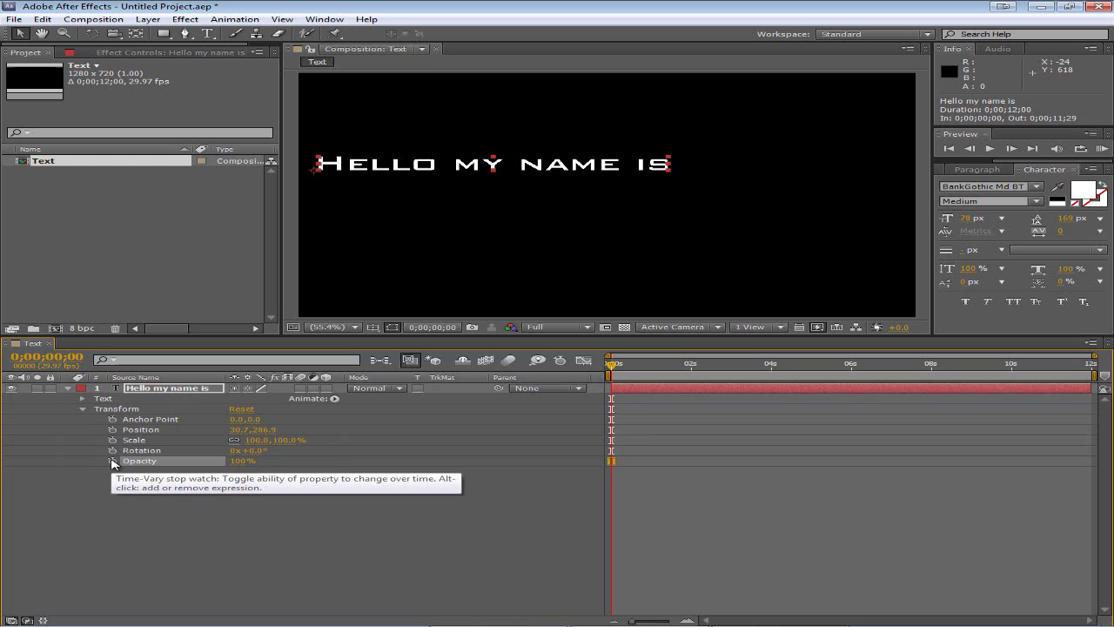
click(113, 462)
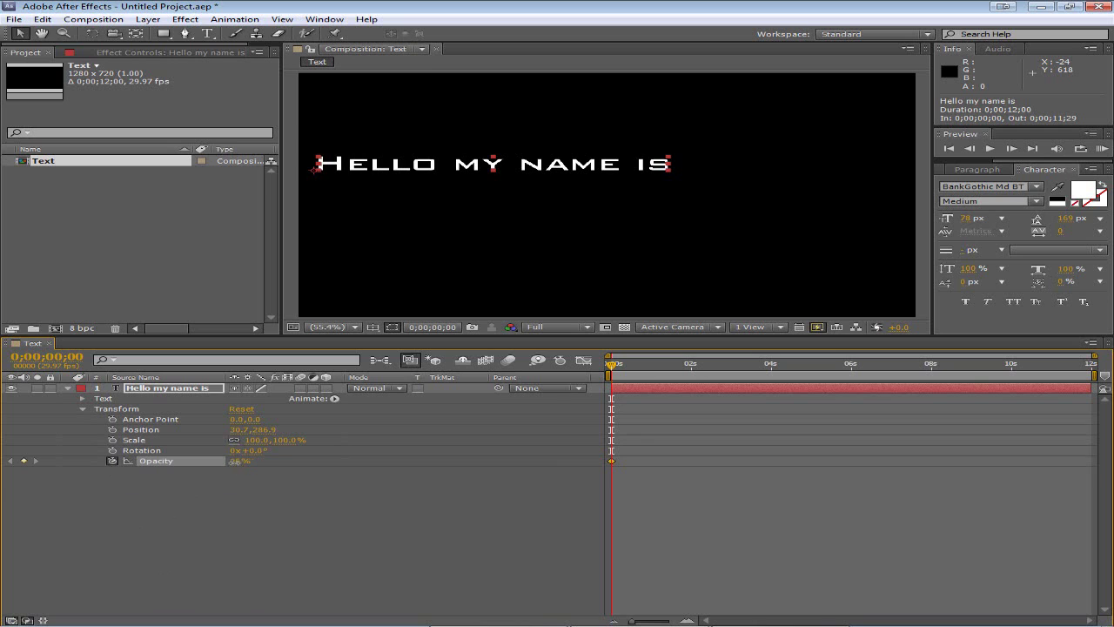
drag(234, 462, 144, 460)
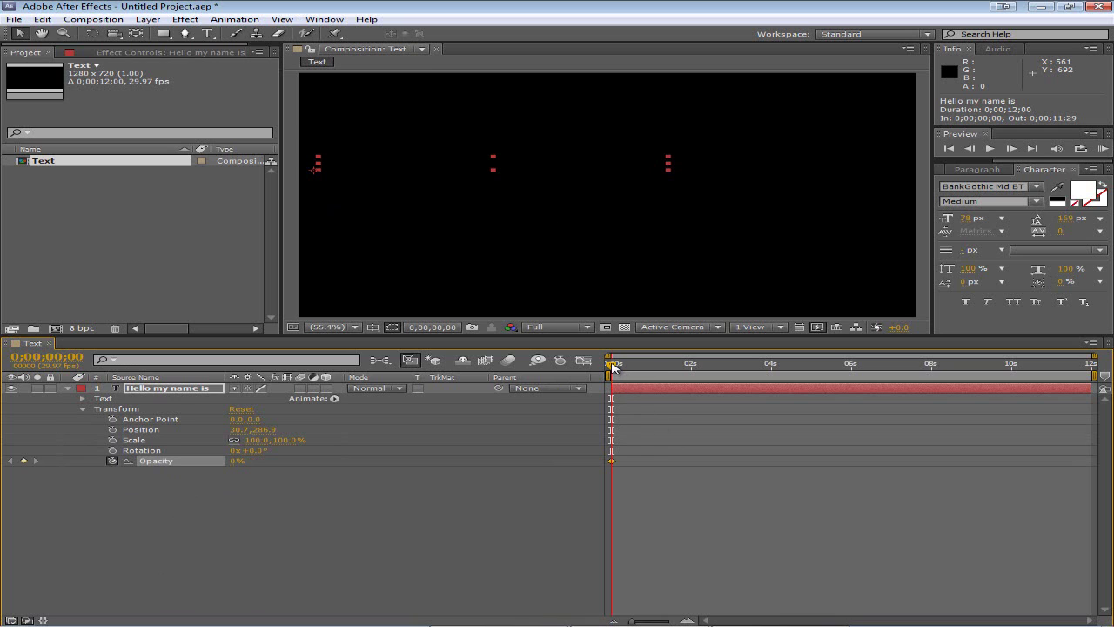
drag(612, 366, 636, 367)
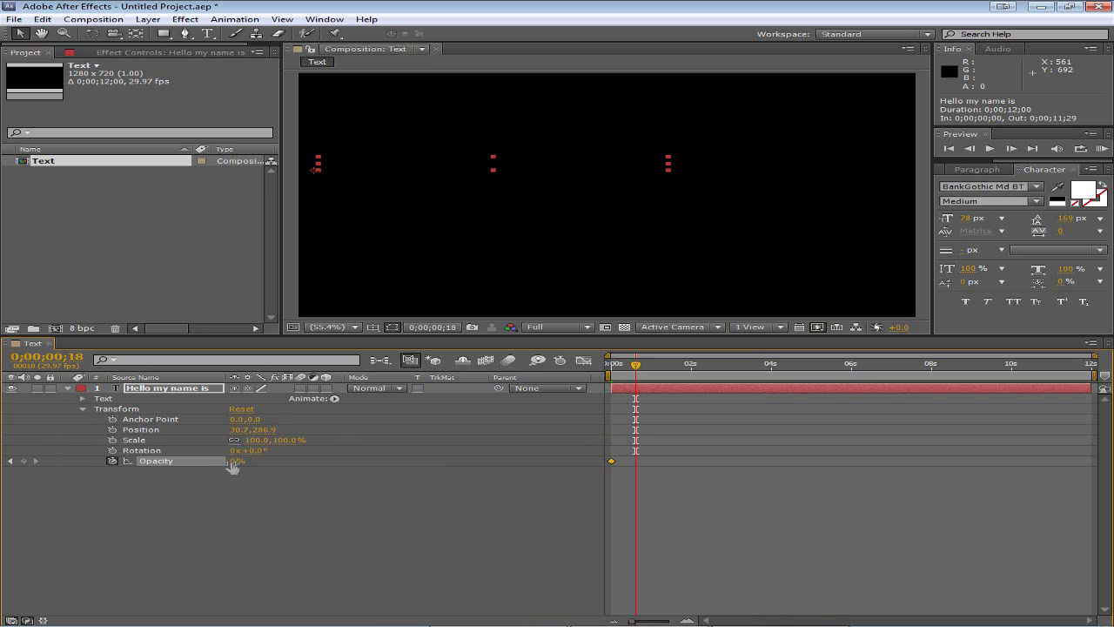
drag(233, 462, 410, 456)
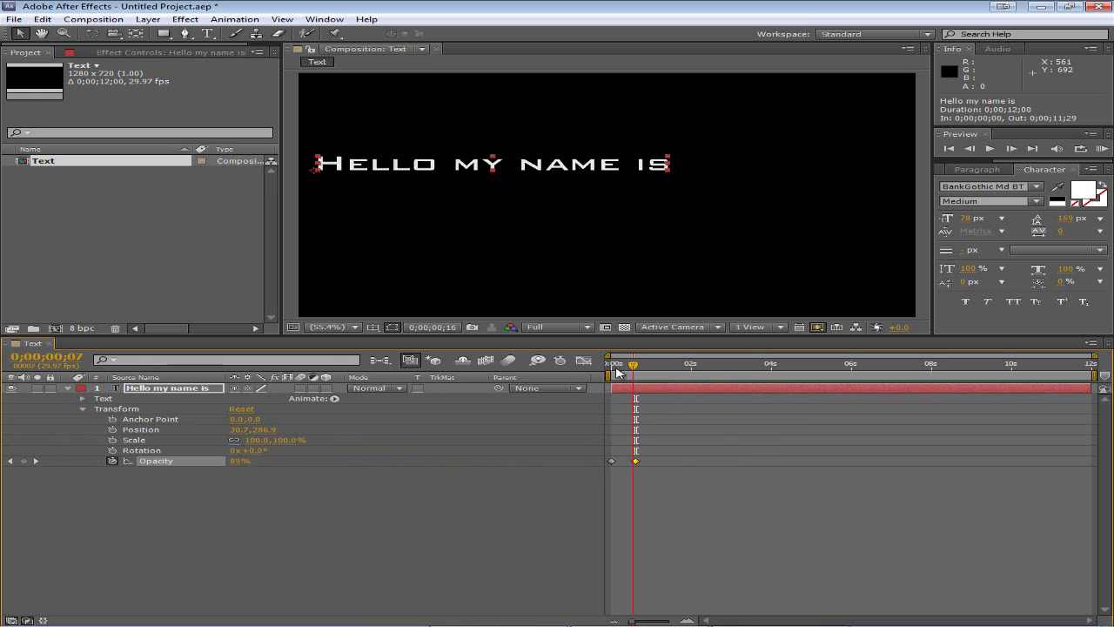
mouse_move(636, 364)
mouse_down()
mouse_move(607, 380)
mouse_move(635, 380)
mouse_up()
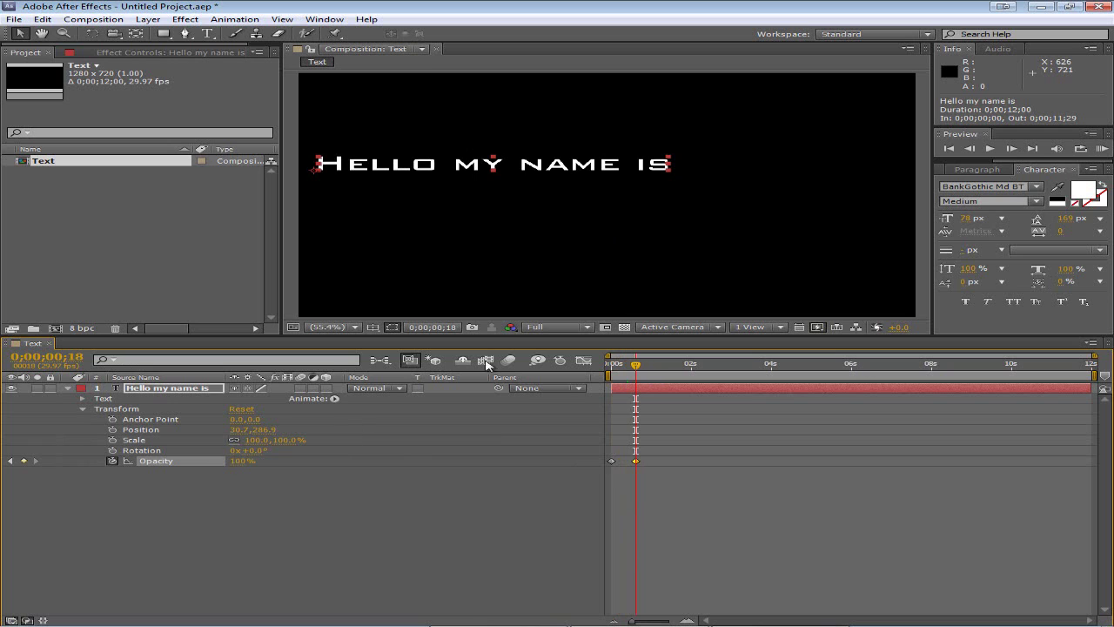
drag(636, 373, 570, 402)
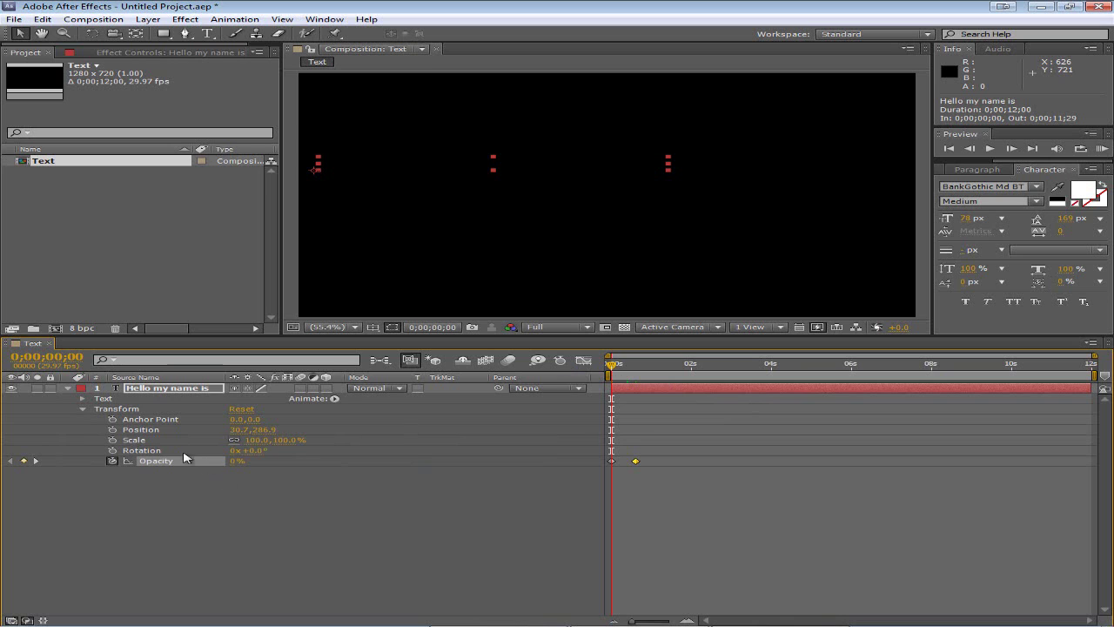
Keyframe Position so the text slides right from 30.2,286.9 to 142.6,286.9 by frame 18.
click(112, 430)
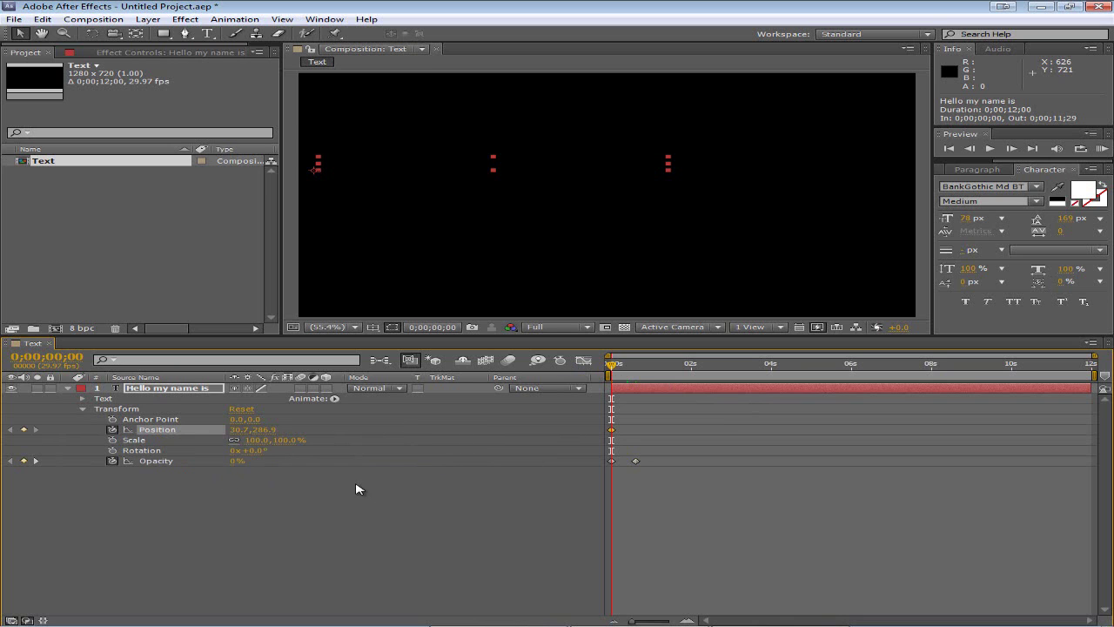
drag(613, 364, 635, 367)
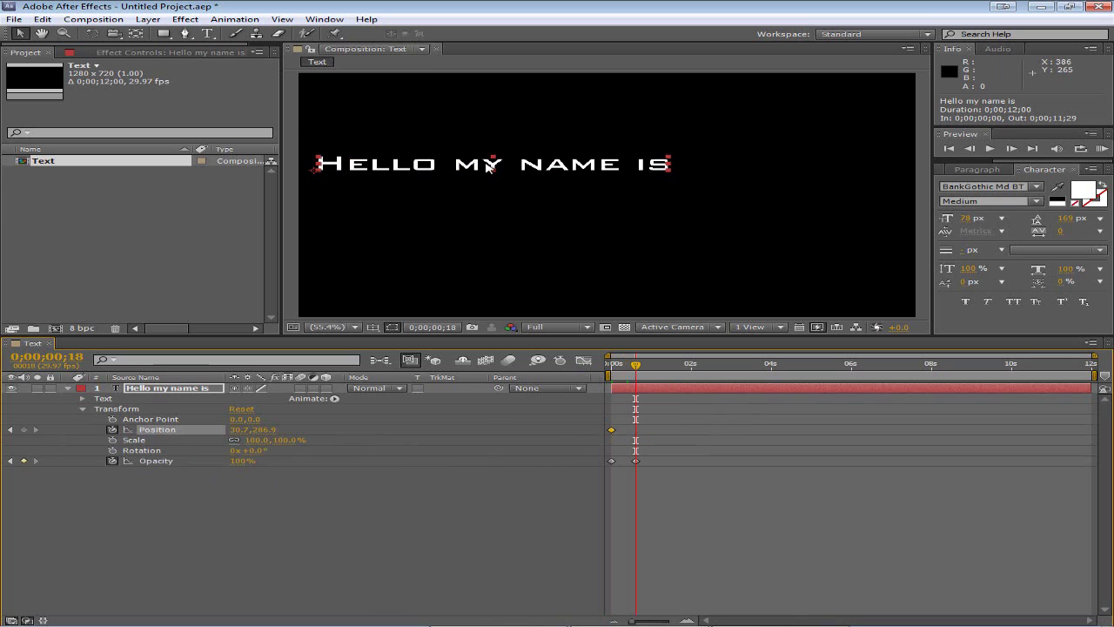
click(428, 166)
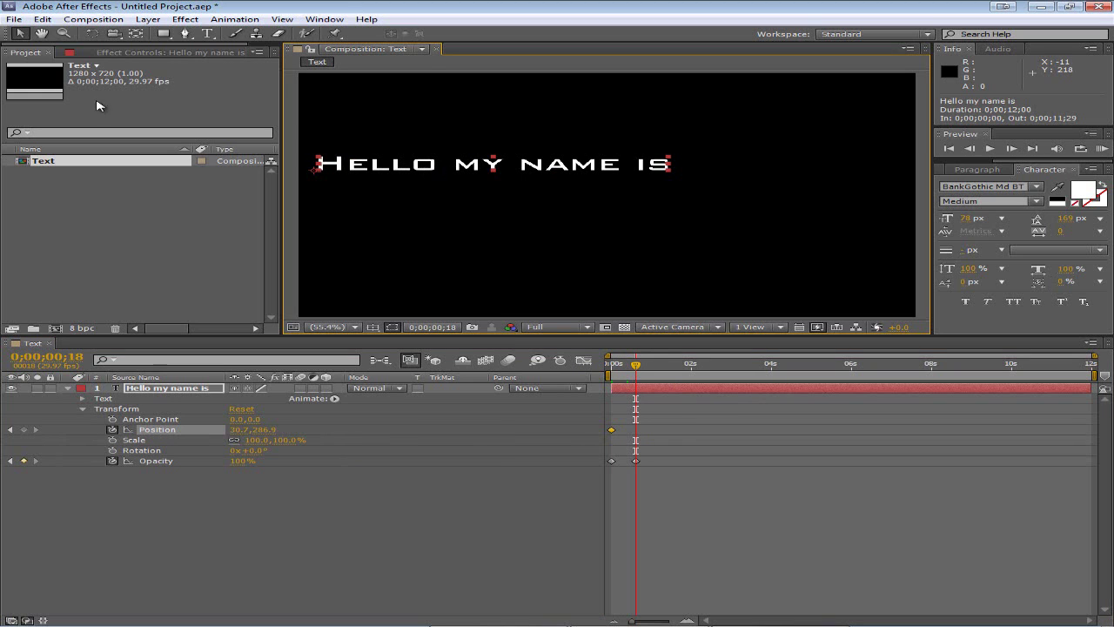
drag(481, 169, 533, 170)
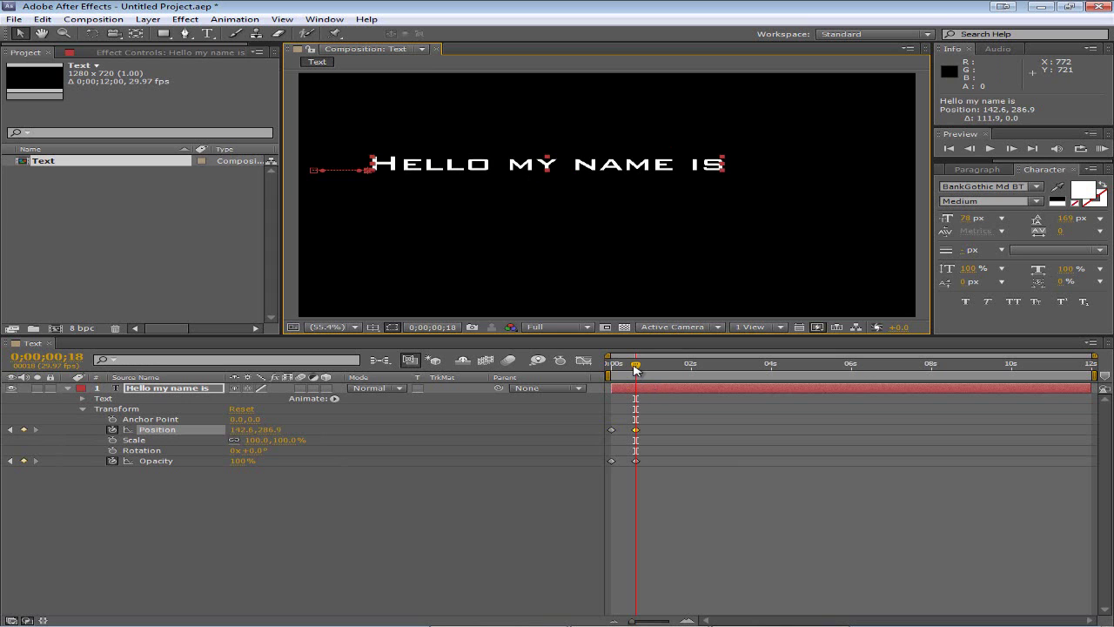
mouse_move(634, 368)
mouse_down()
mouse_move(612, 365)
mouse_move(646, 366)
mouse_move(594, 372)
mouse_move(635, 365)
mouse_up()
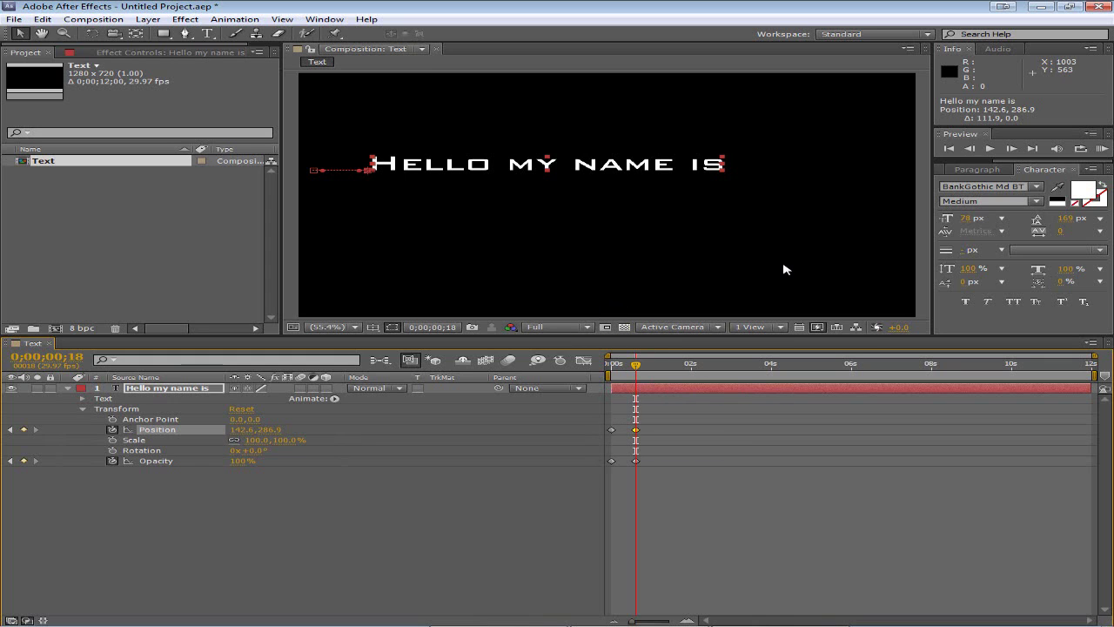
Add a larger '7Zephyr' text layer below the first line and drag it into the frame.
click(207, 33)
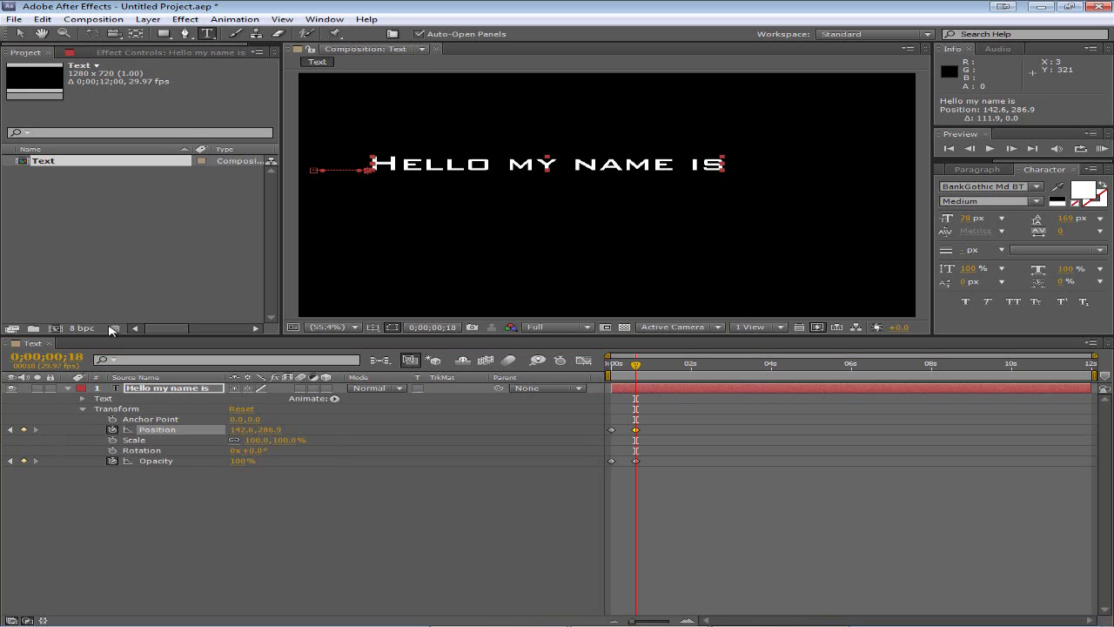
click(83, 409)
click(69, 388)
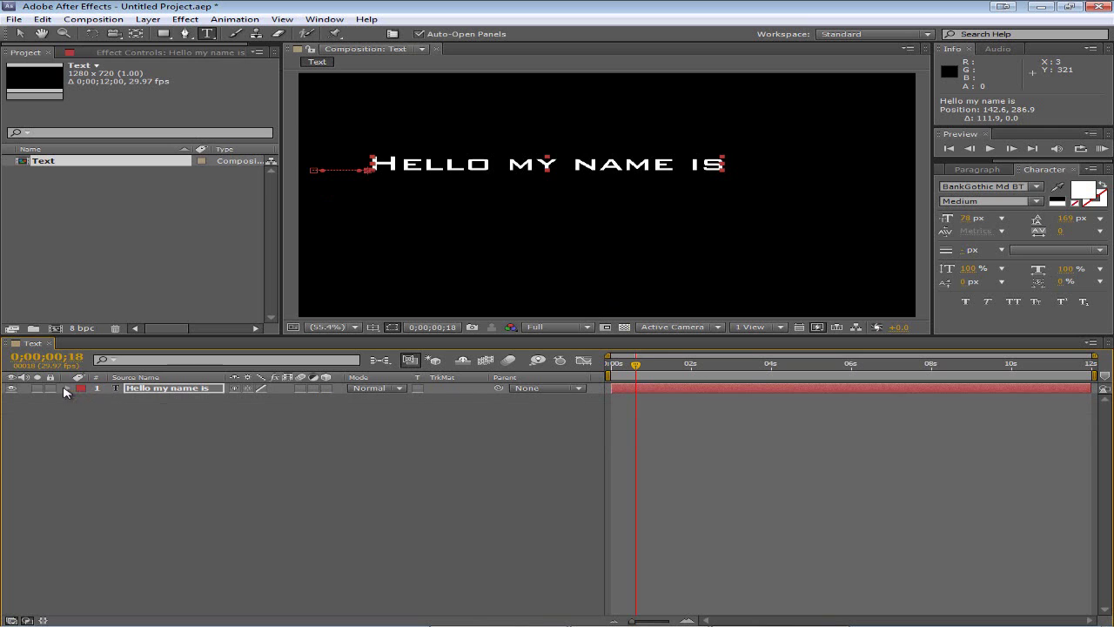
click(496, 239)
drag(966, 218, 1018, 226)
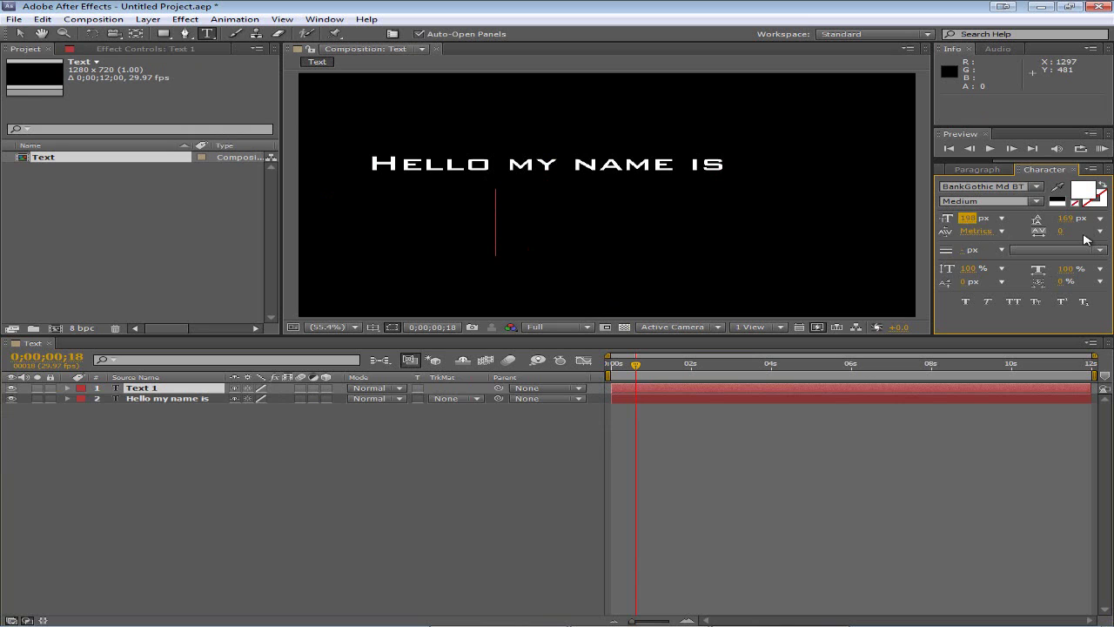
text(7Zephyr)
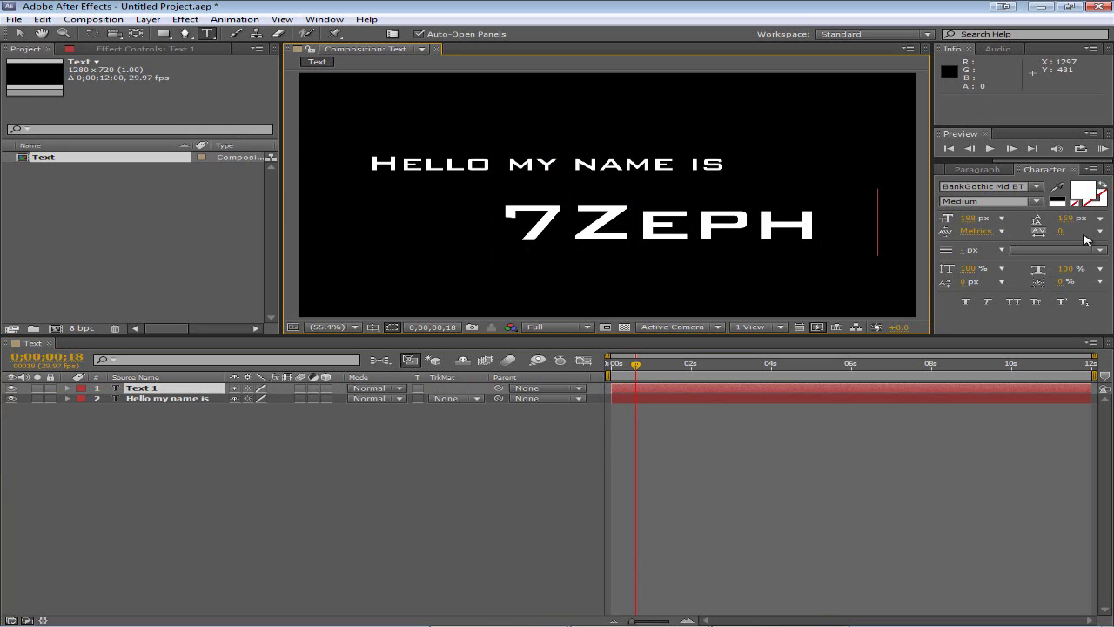
click(20, 33)
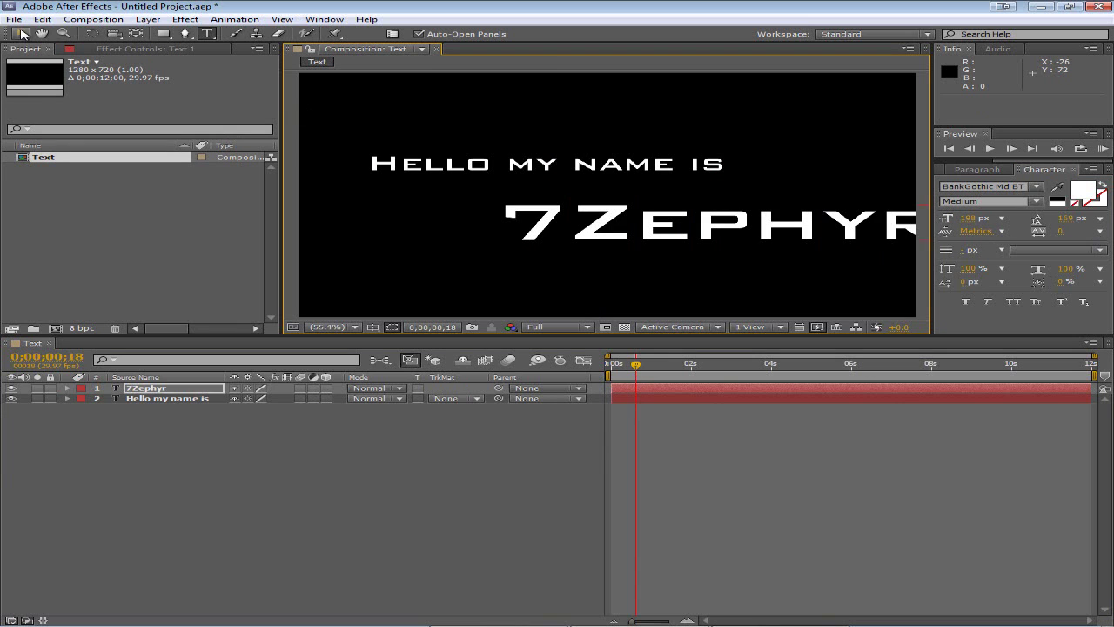
drag(717, 223, 566, 211)
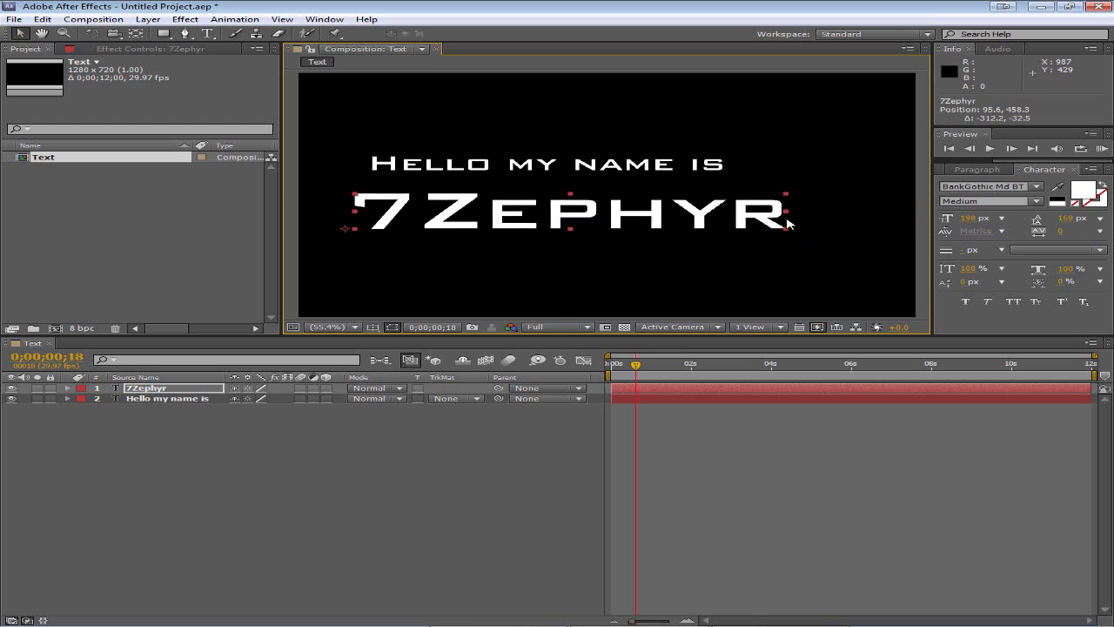
Shrink 7Zephyr to 194 px so it fits beneath 'Hello my name is'.
drag(786, 216, 689, 192)
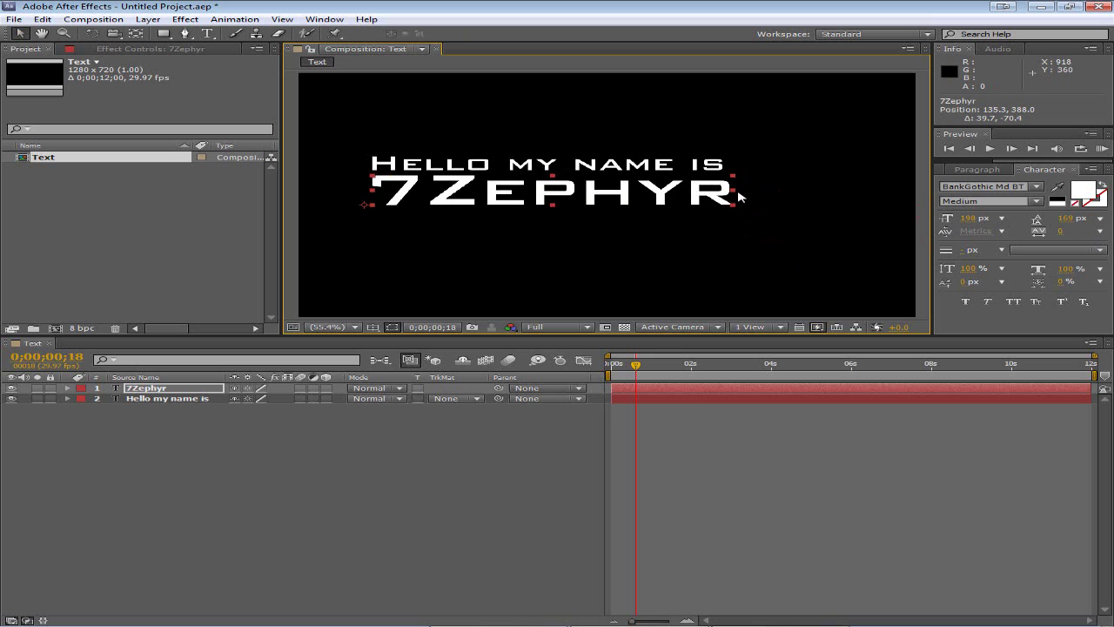
key(F2)
click(699, 193)
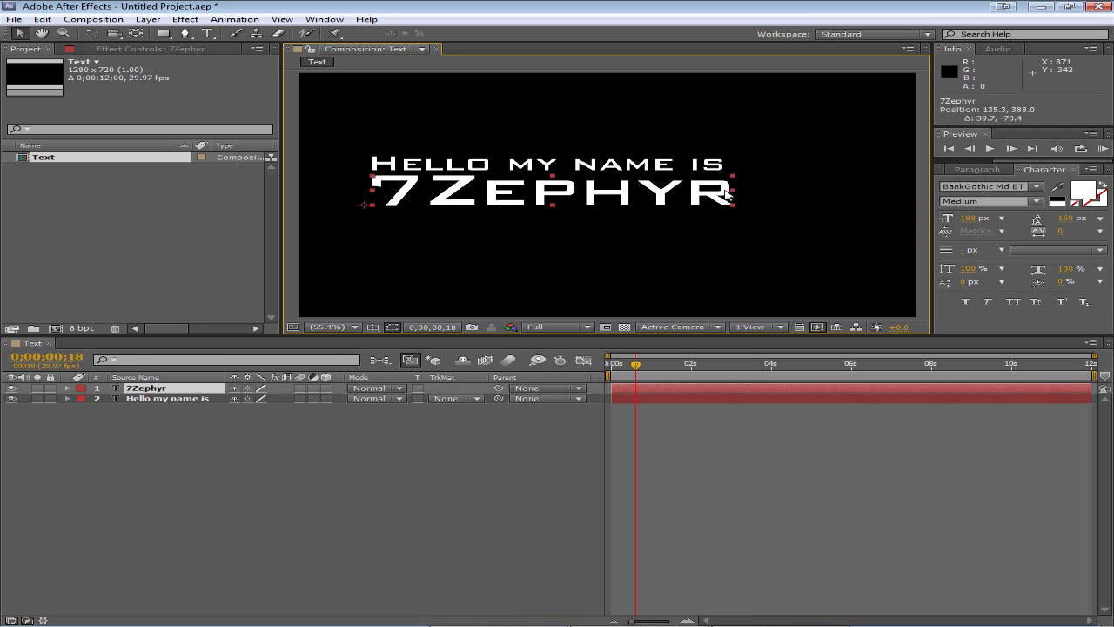
key(F2)
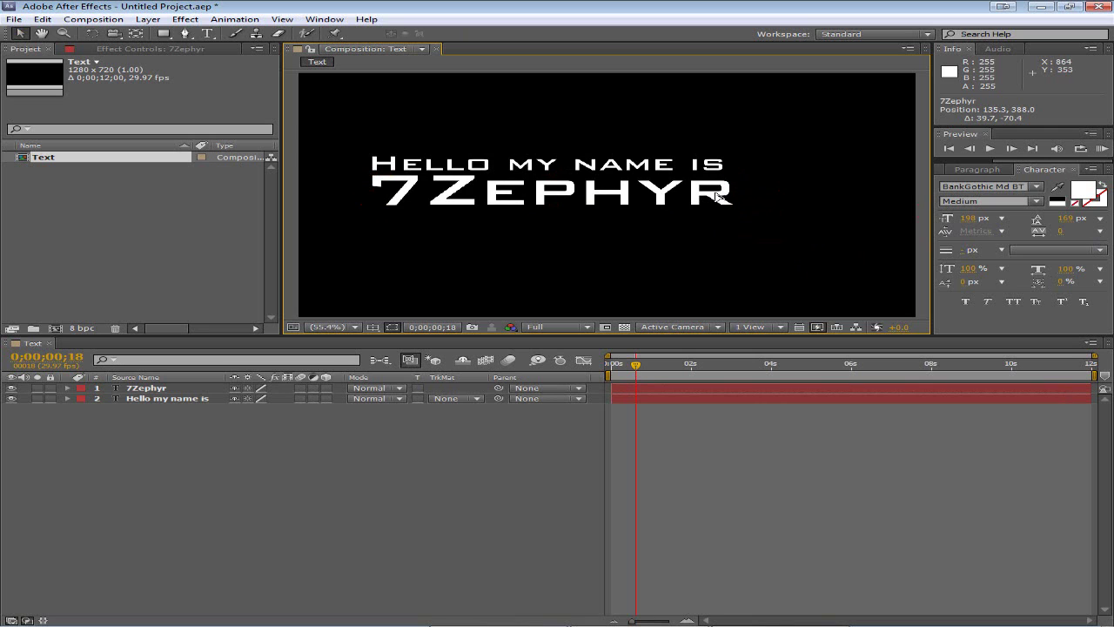
click(719, 197)
click(968, 219)
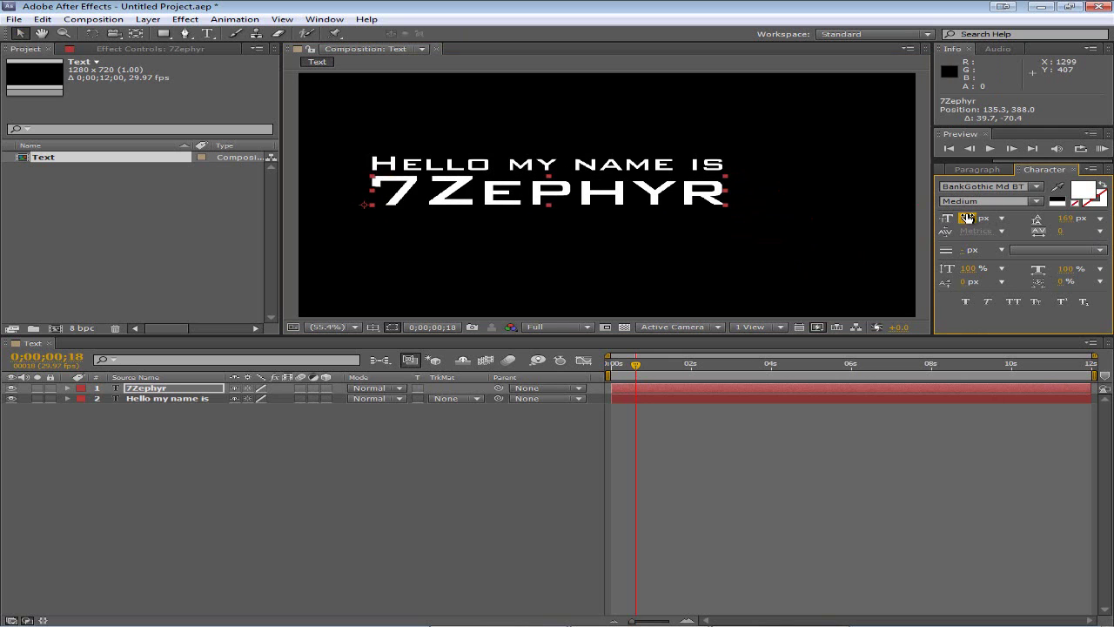
click(606, 123)
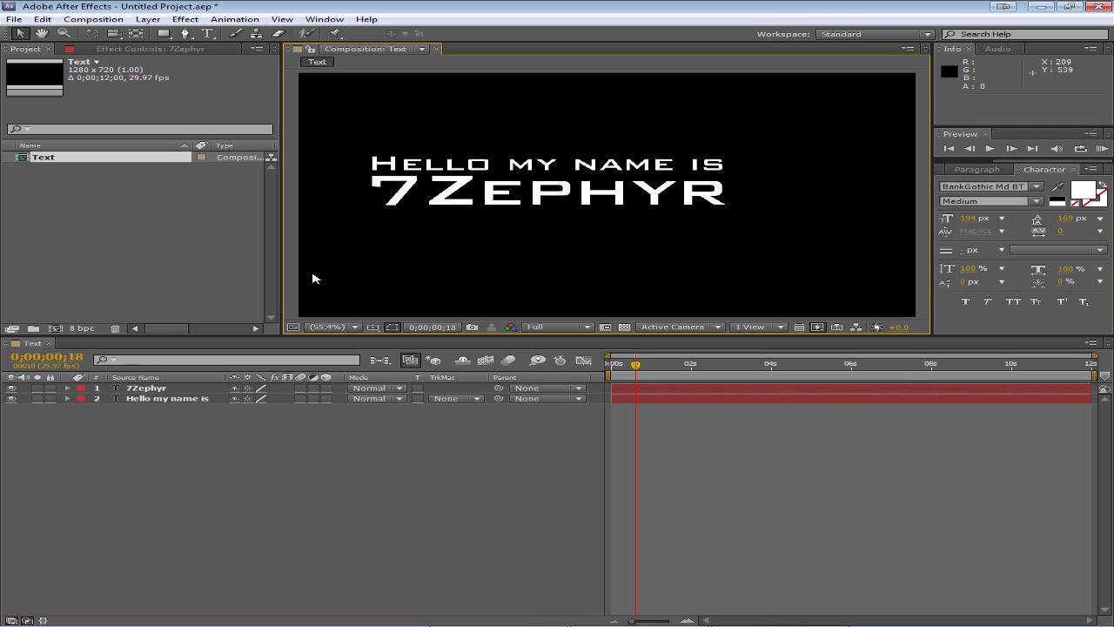
click(68, 389)
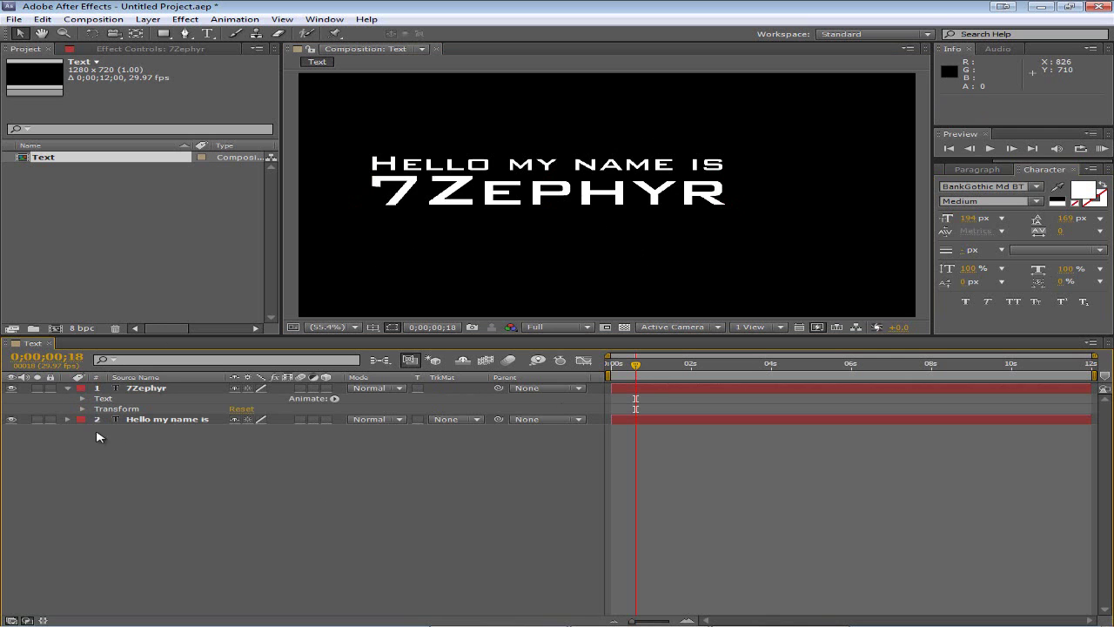
Set Opacity 0% and Position keyframes on 7Zephyr at frame 18, then Opacity 99% at frame 29.
click(83, 409)
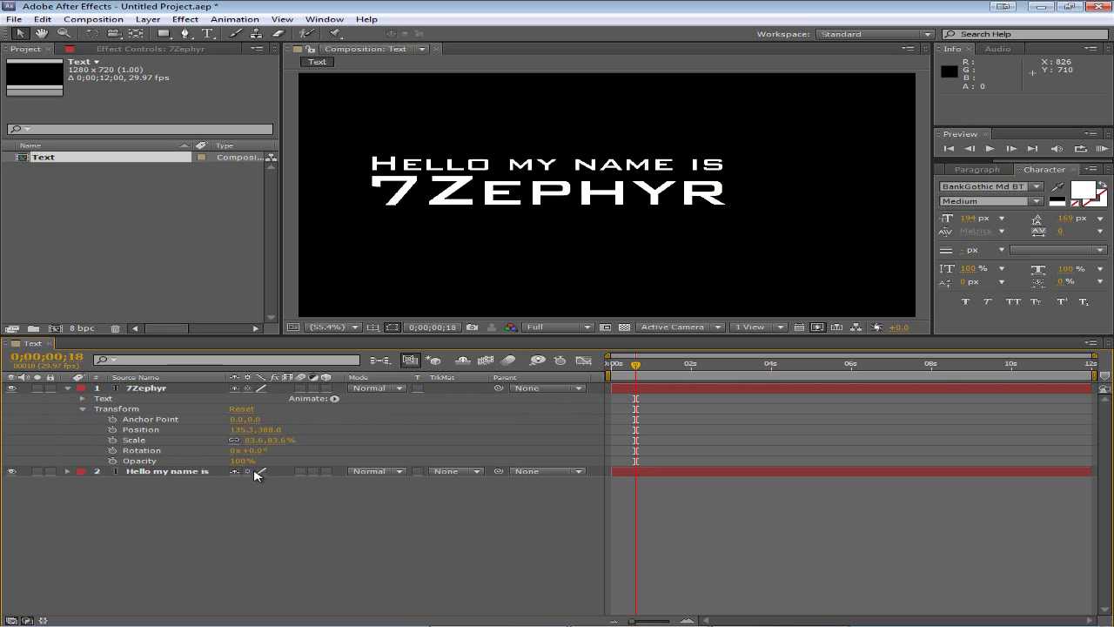
mouse_move(636, 372)
mouse_down()
mouse_move(613, 371)
mouse_move(636, 372)
mouse_up()
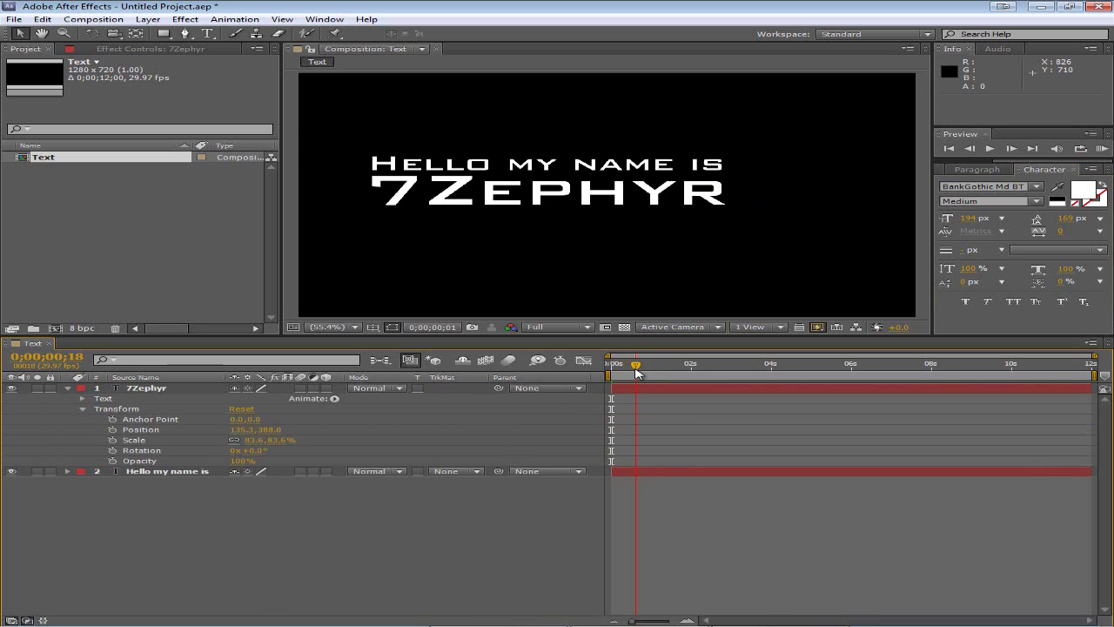
click(112, 460)
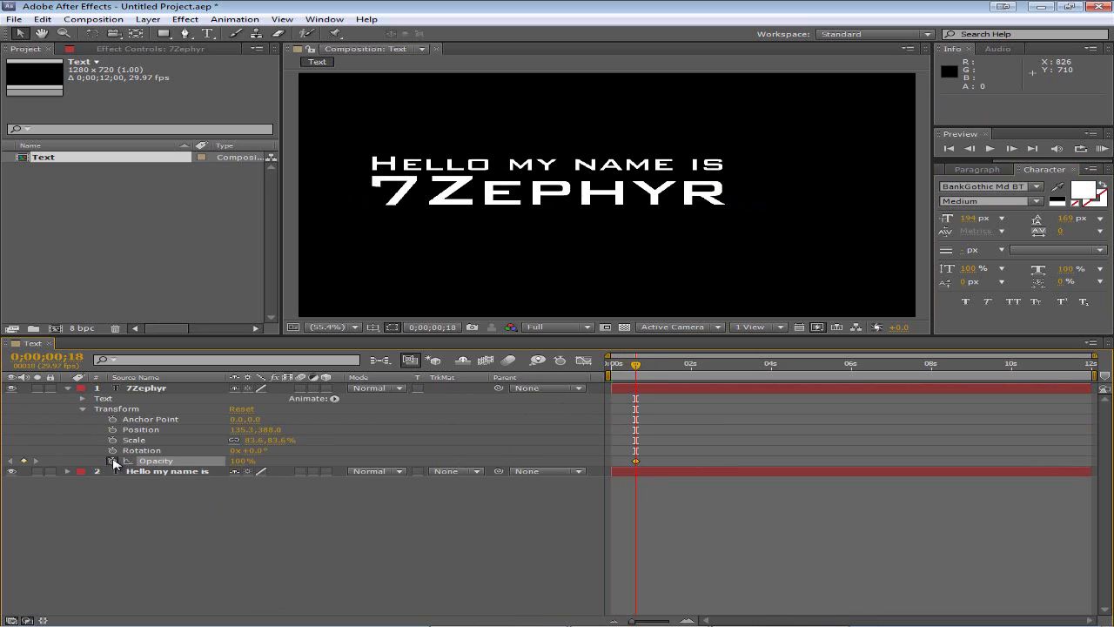
drag(240, 461, 97, 463)
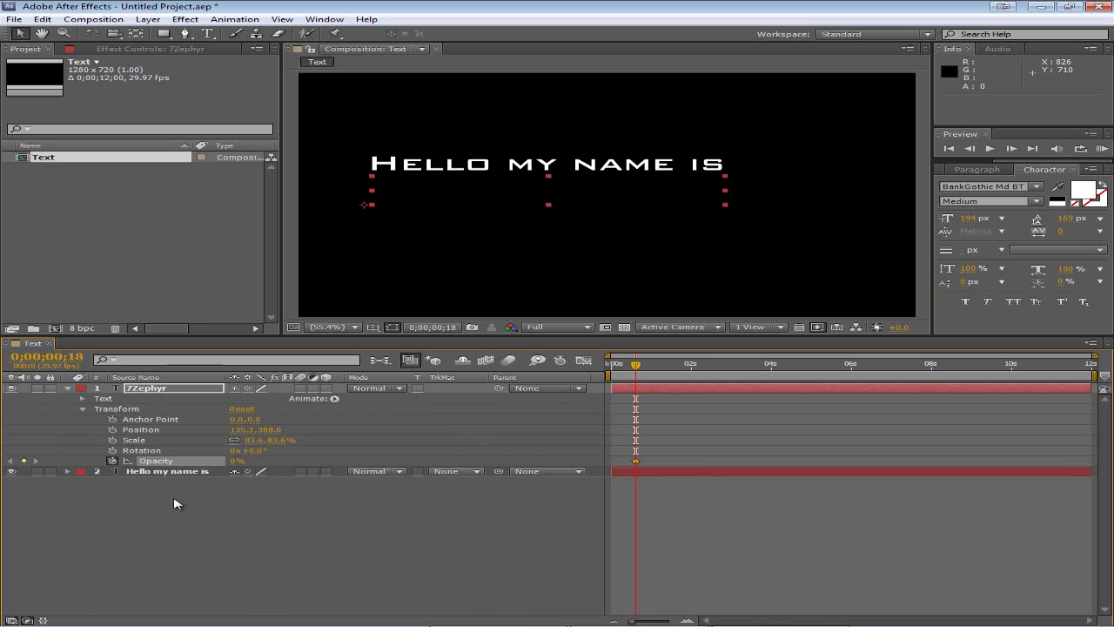
click(112, 429)
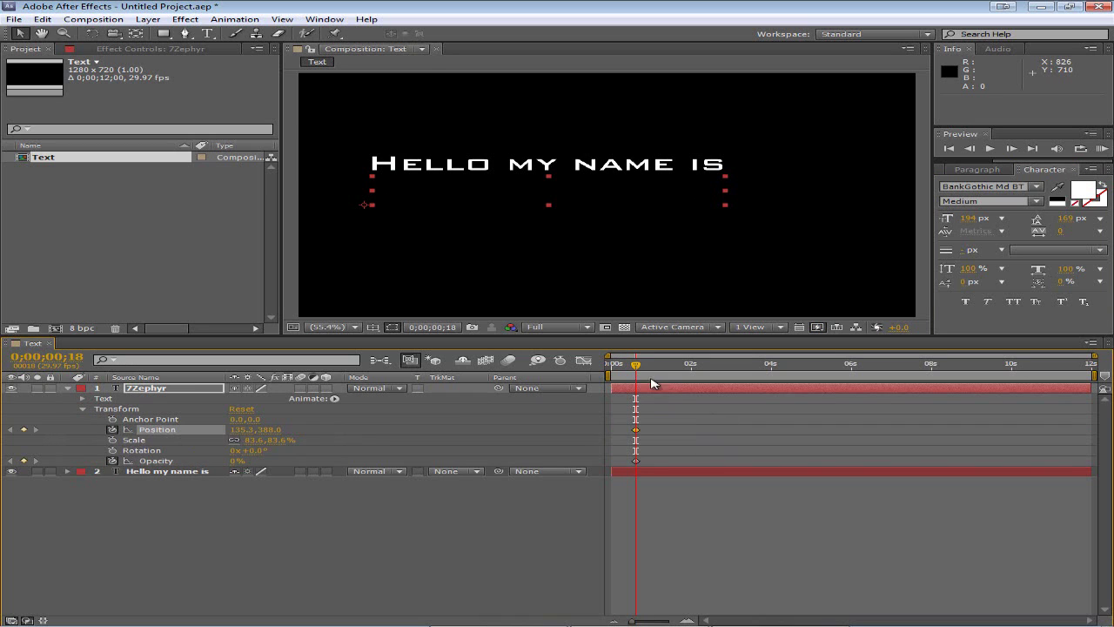
drag(638, 369, 651, 368)
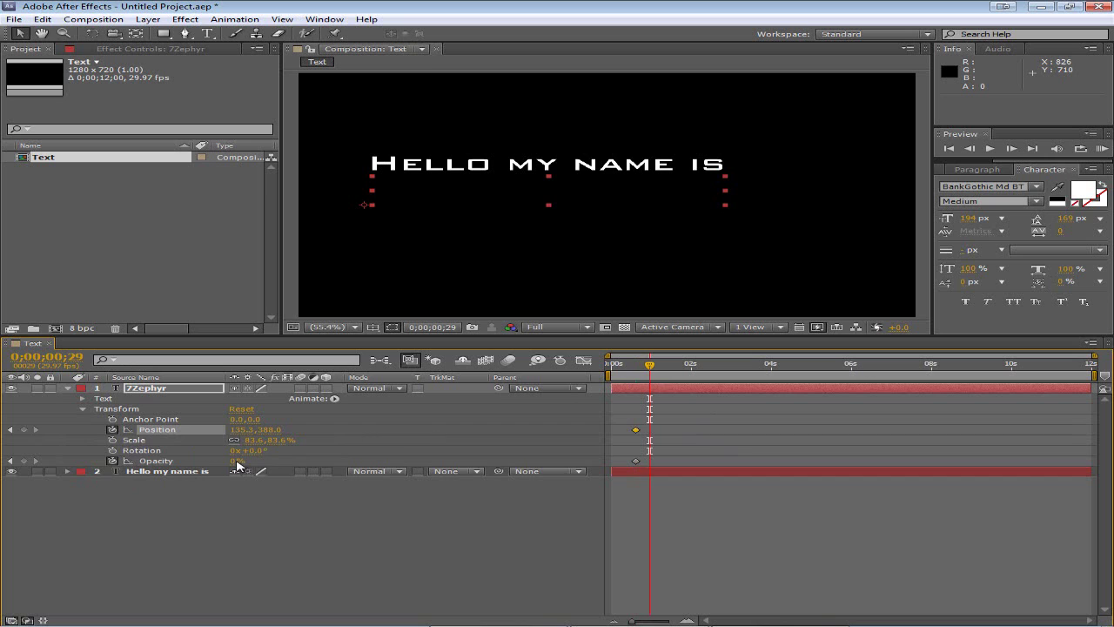
drag(236, 465, 405, 387)
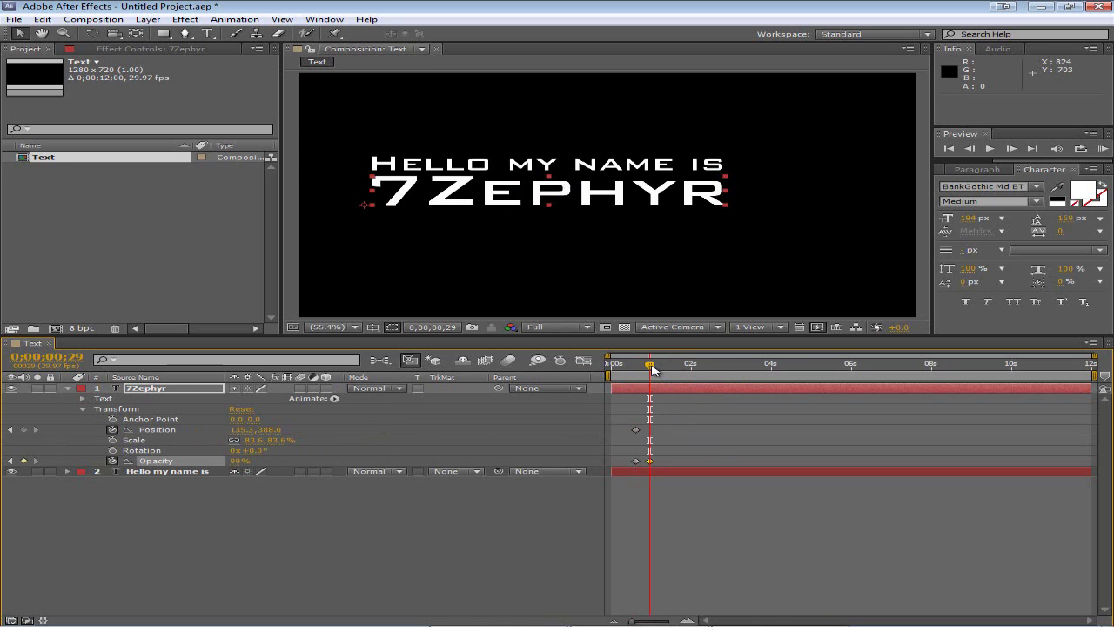
Start 7Zephyr at 429.5,388.0 on frame 18 and slide it to 137.1,388.0 by frame 29.
drag(652, 370, 638, 372)
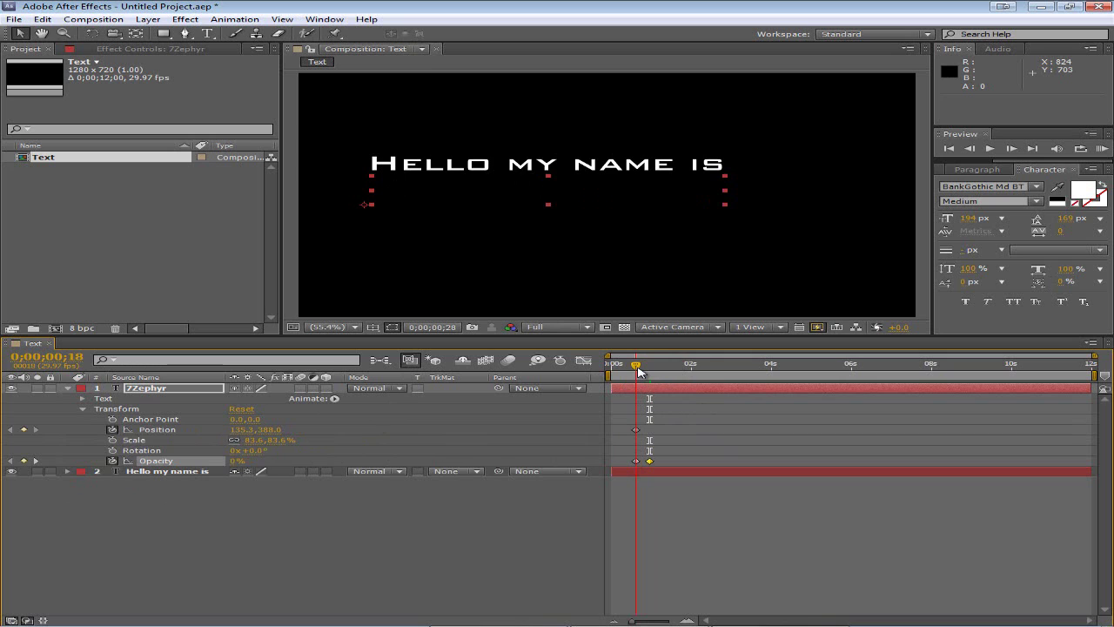
click(636, 429)
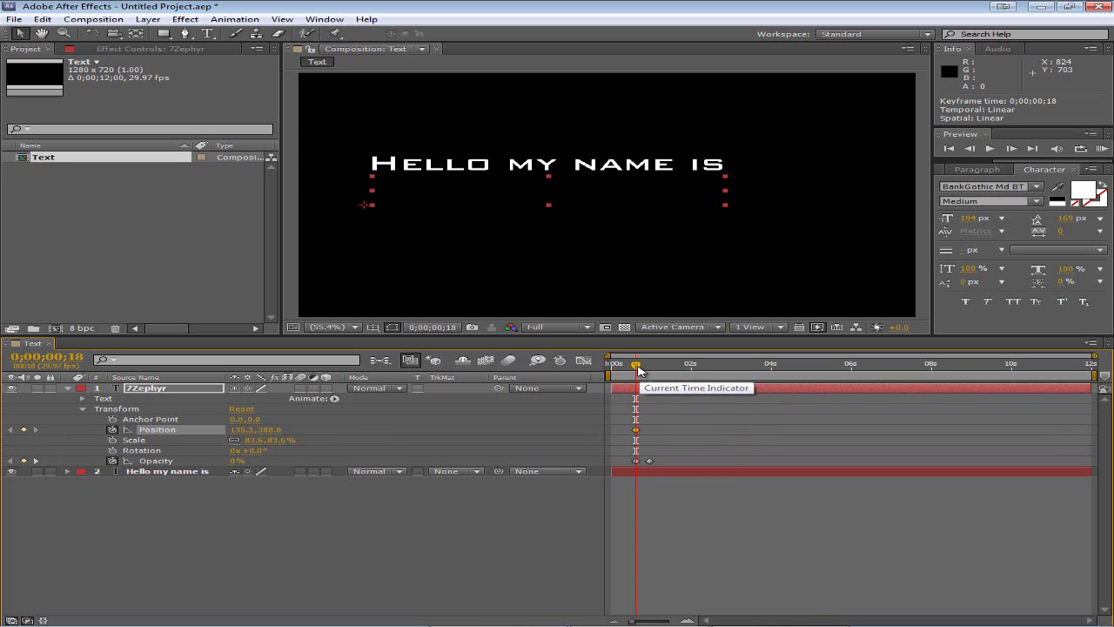
drag(639, 369, 639, 369)
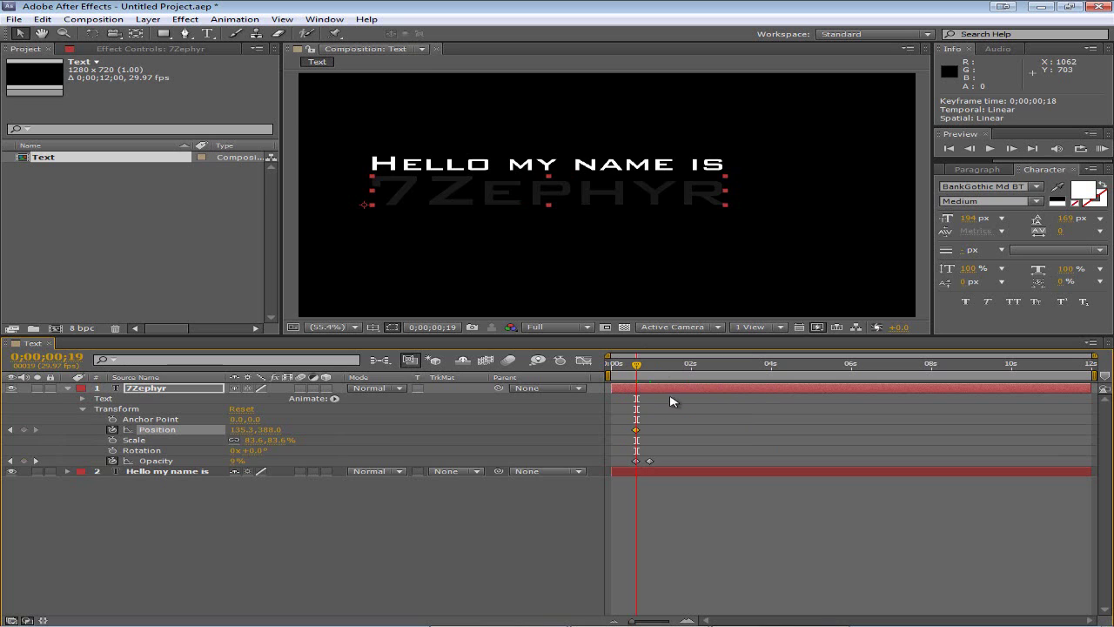
click(636, 369)
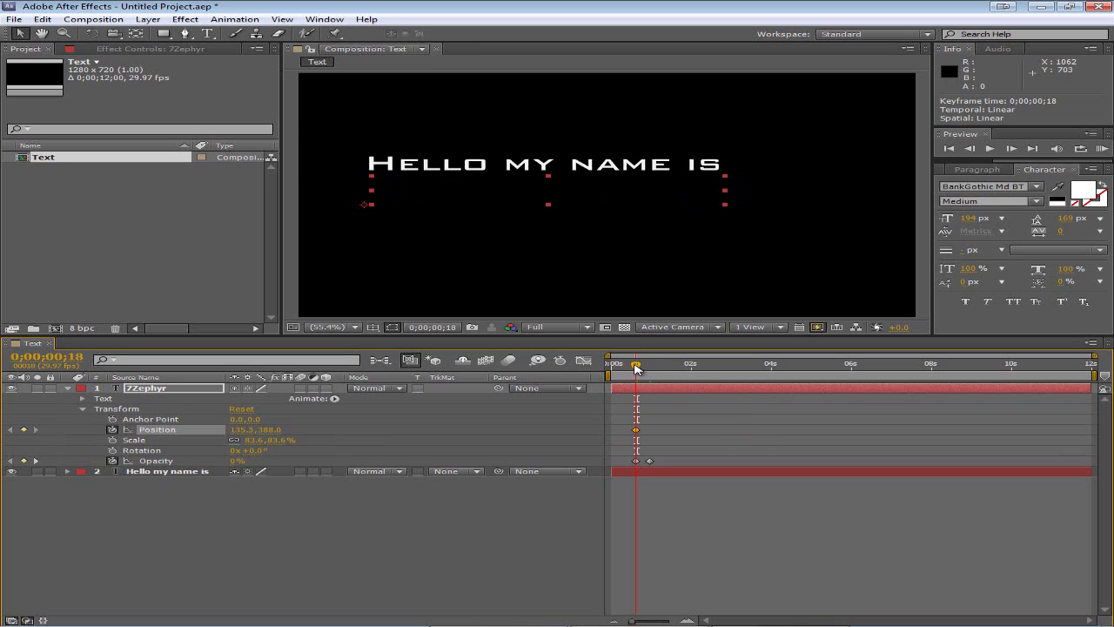
drag(501, 196, 547, 197)
drag(557, 197, 642, 209)
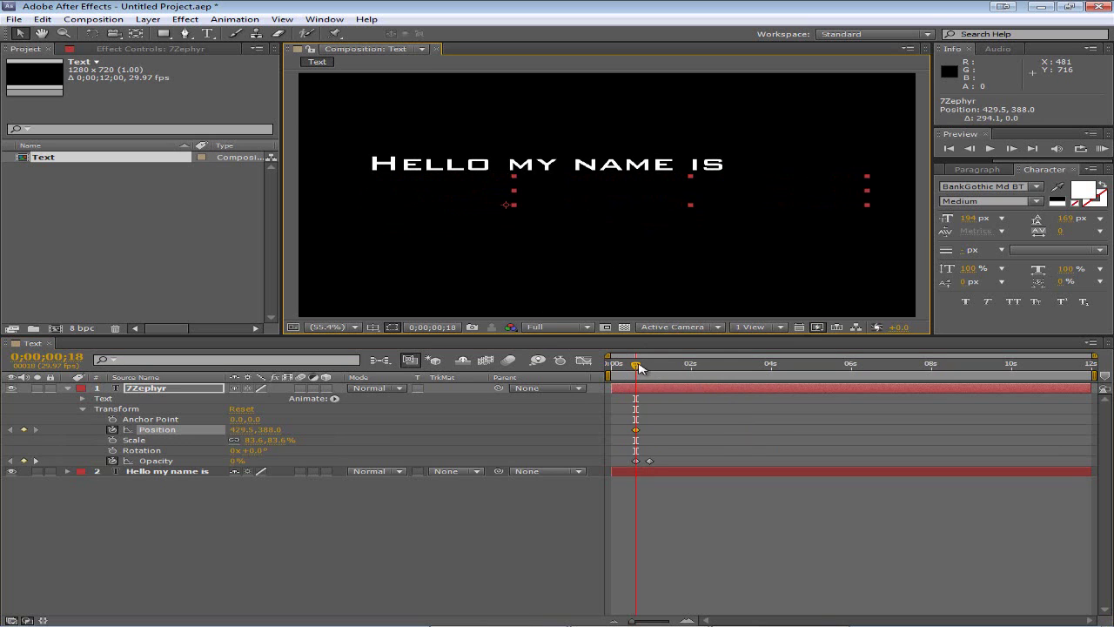
drag(637, 364, 657, 368)
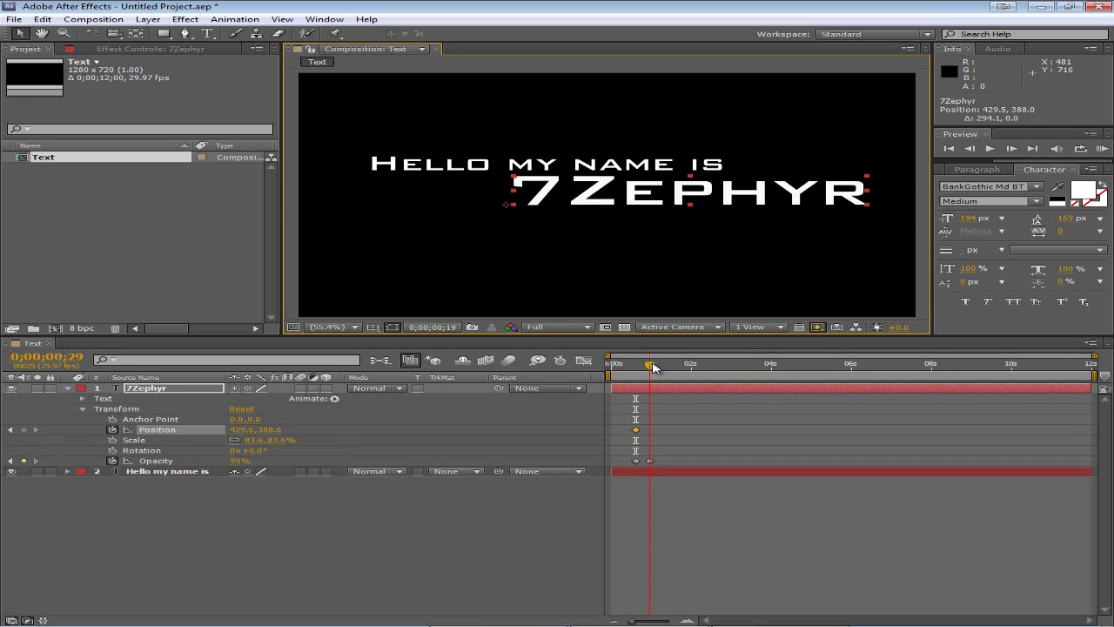
drag(711, 199, 570, 201)
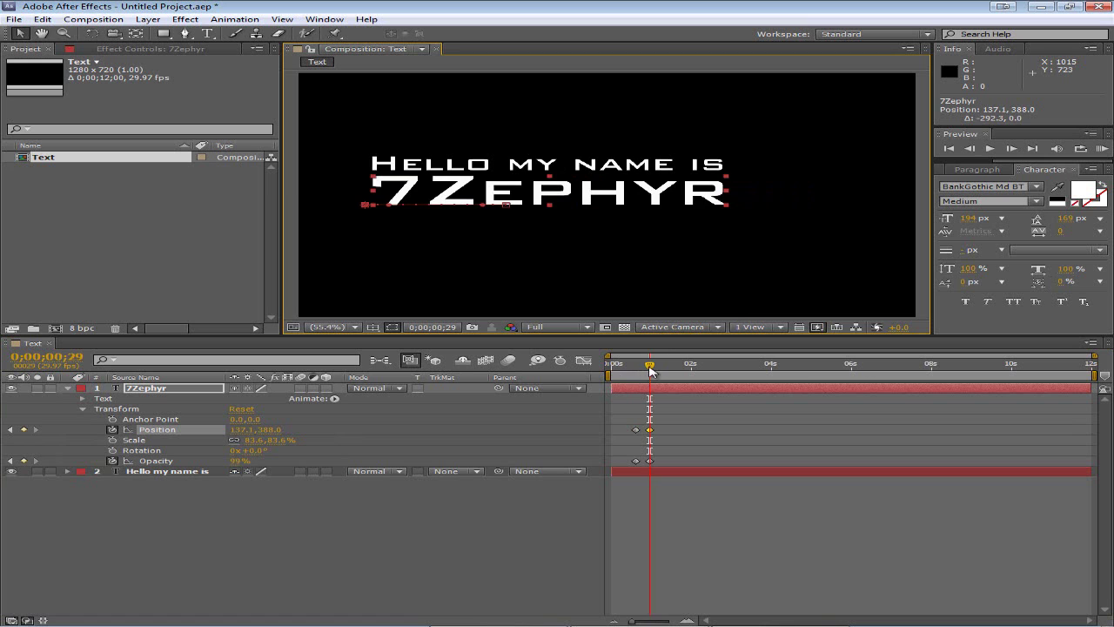
drag(651, 369, 682, 373)
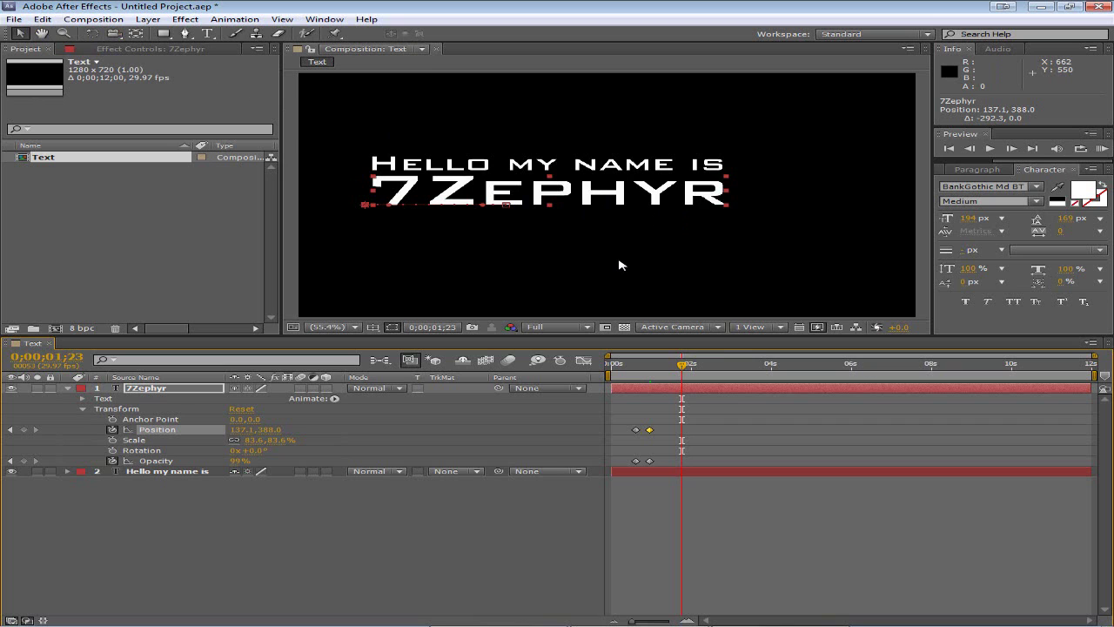
click(680, 363)
mouse_move(668, 366)
mouse_down()
mouse_move(616, 371)
mouse_move(657, 374)
mouse_up()
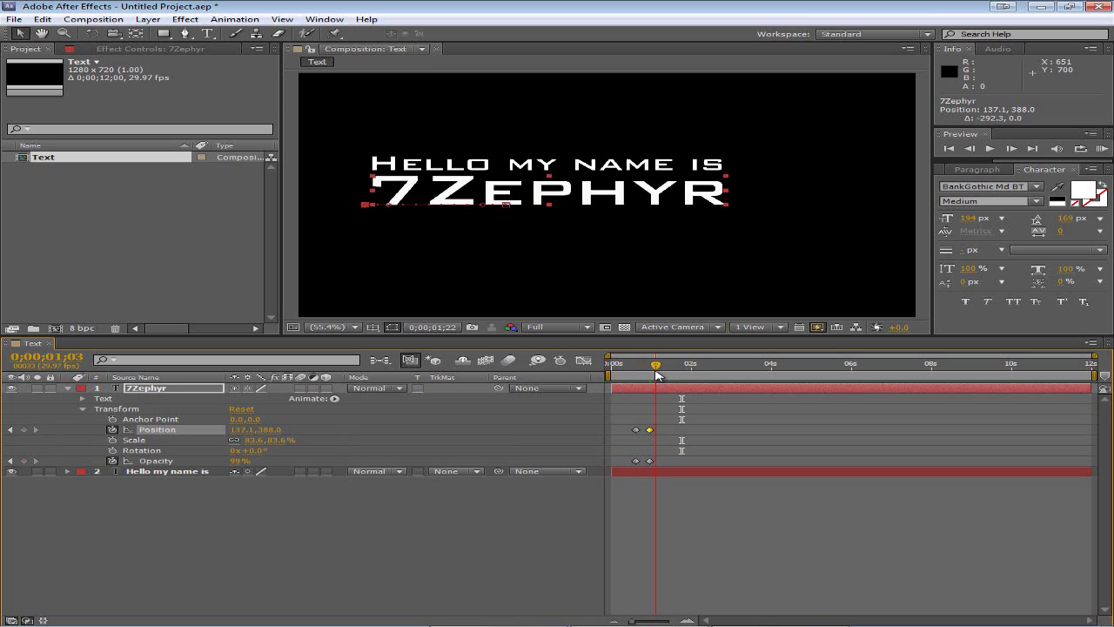
key(space)
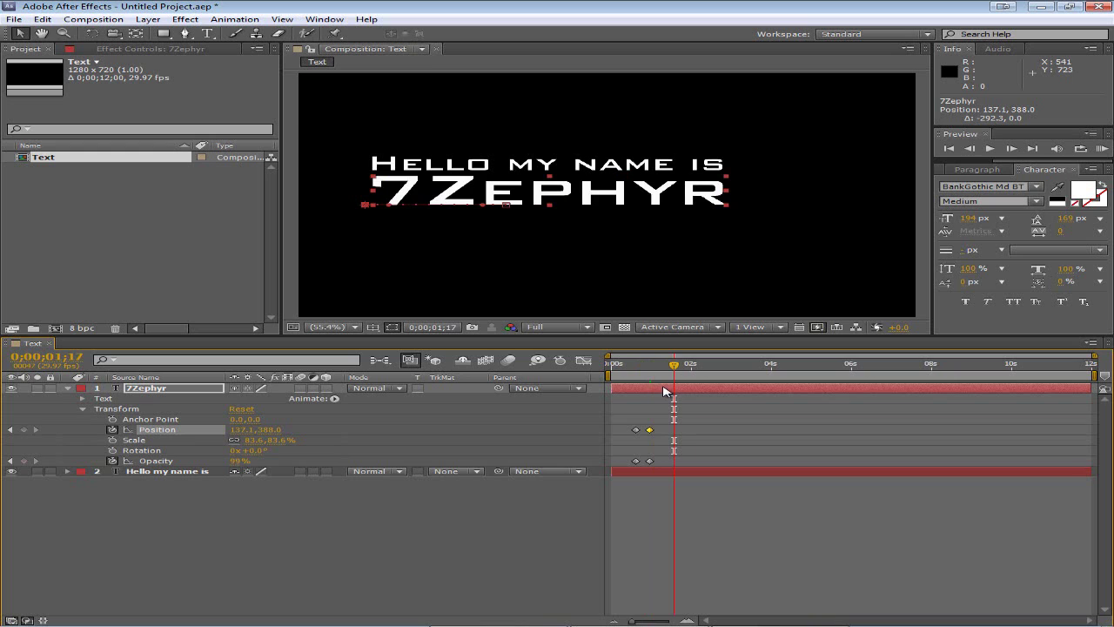